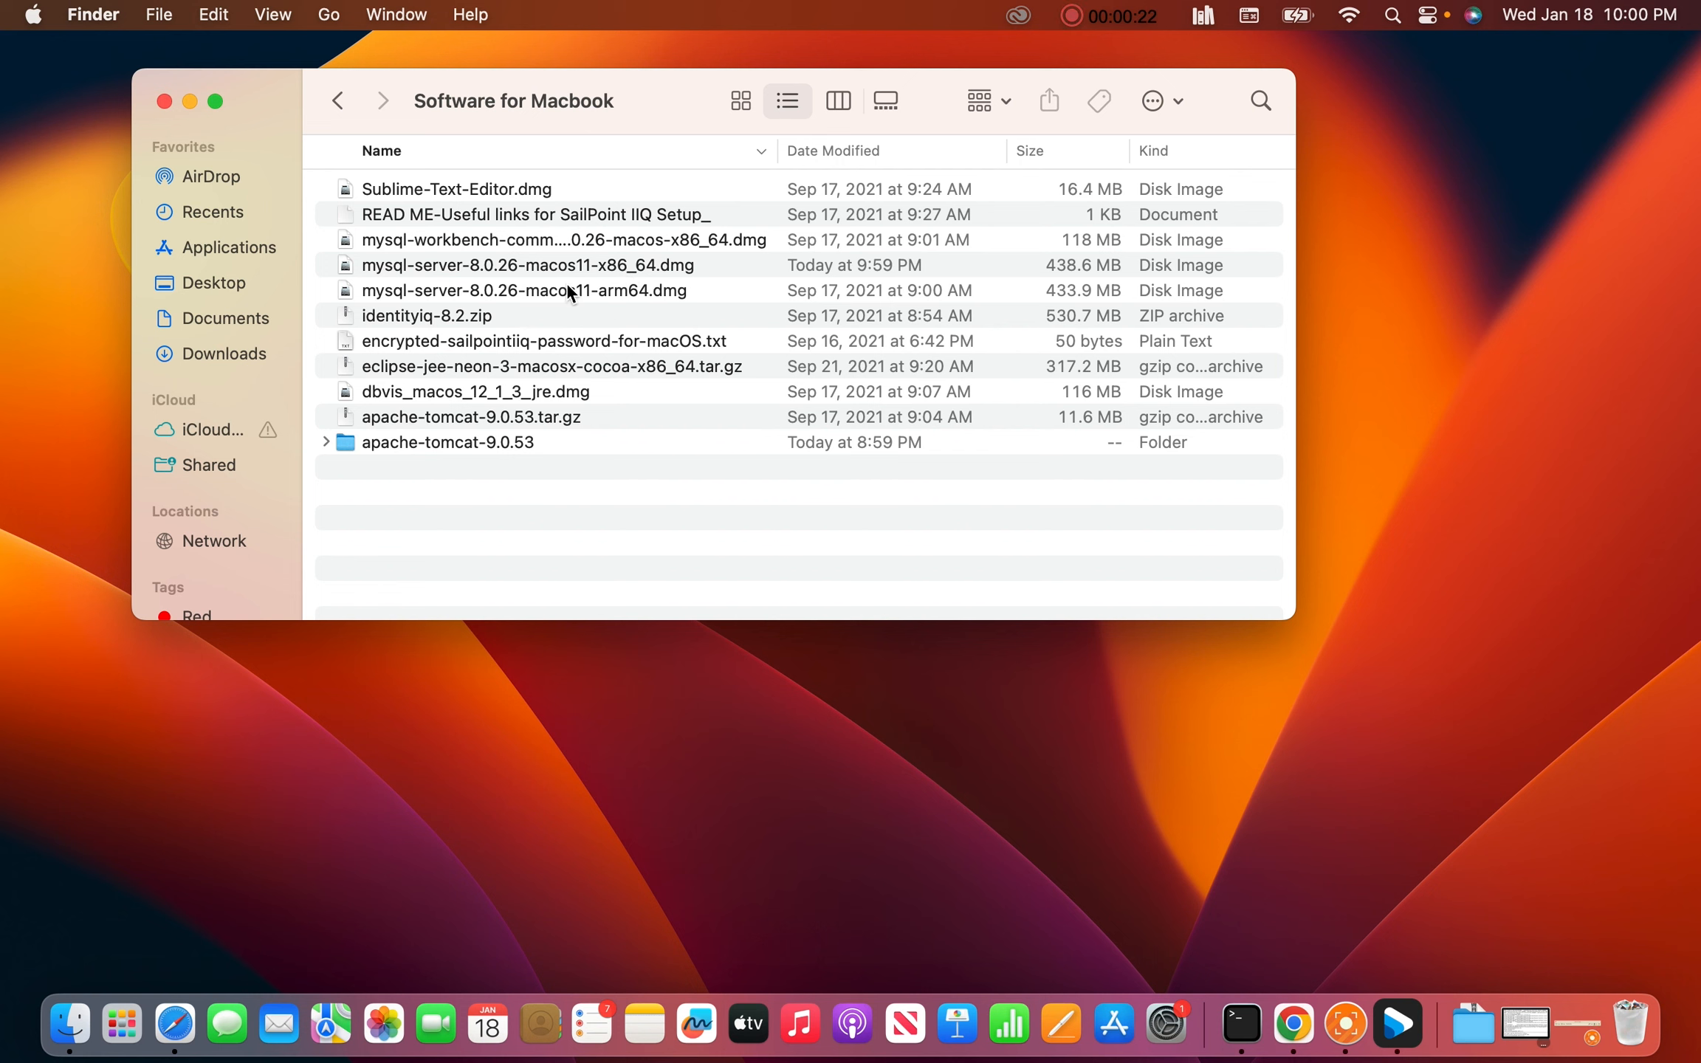
Compare the arm64 and x86_64 server images, then open mysql-server-8.0.26-macos11-x86_64.dmg
left_click(641, 299)
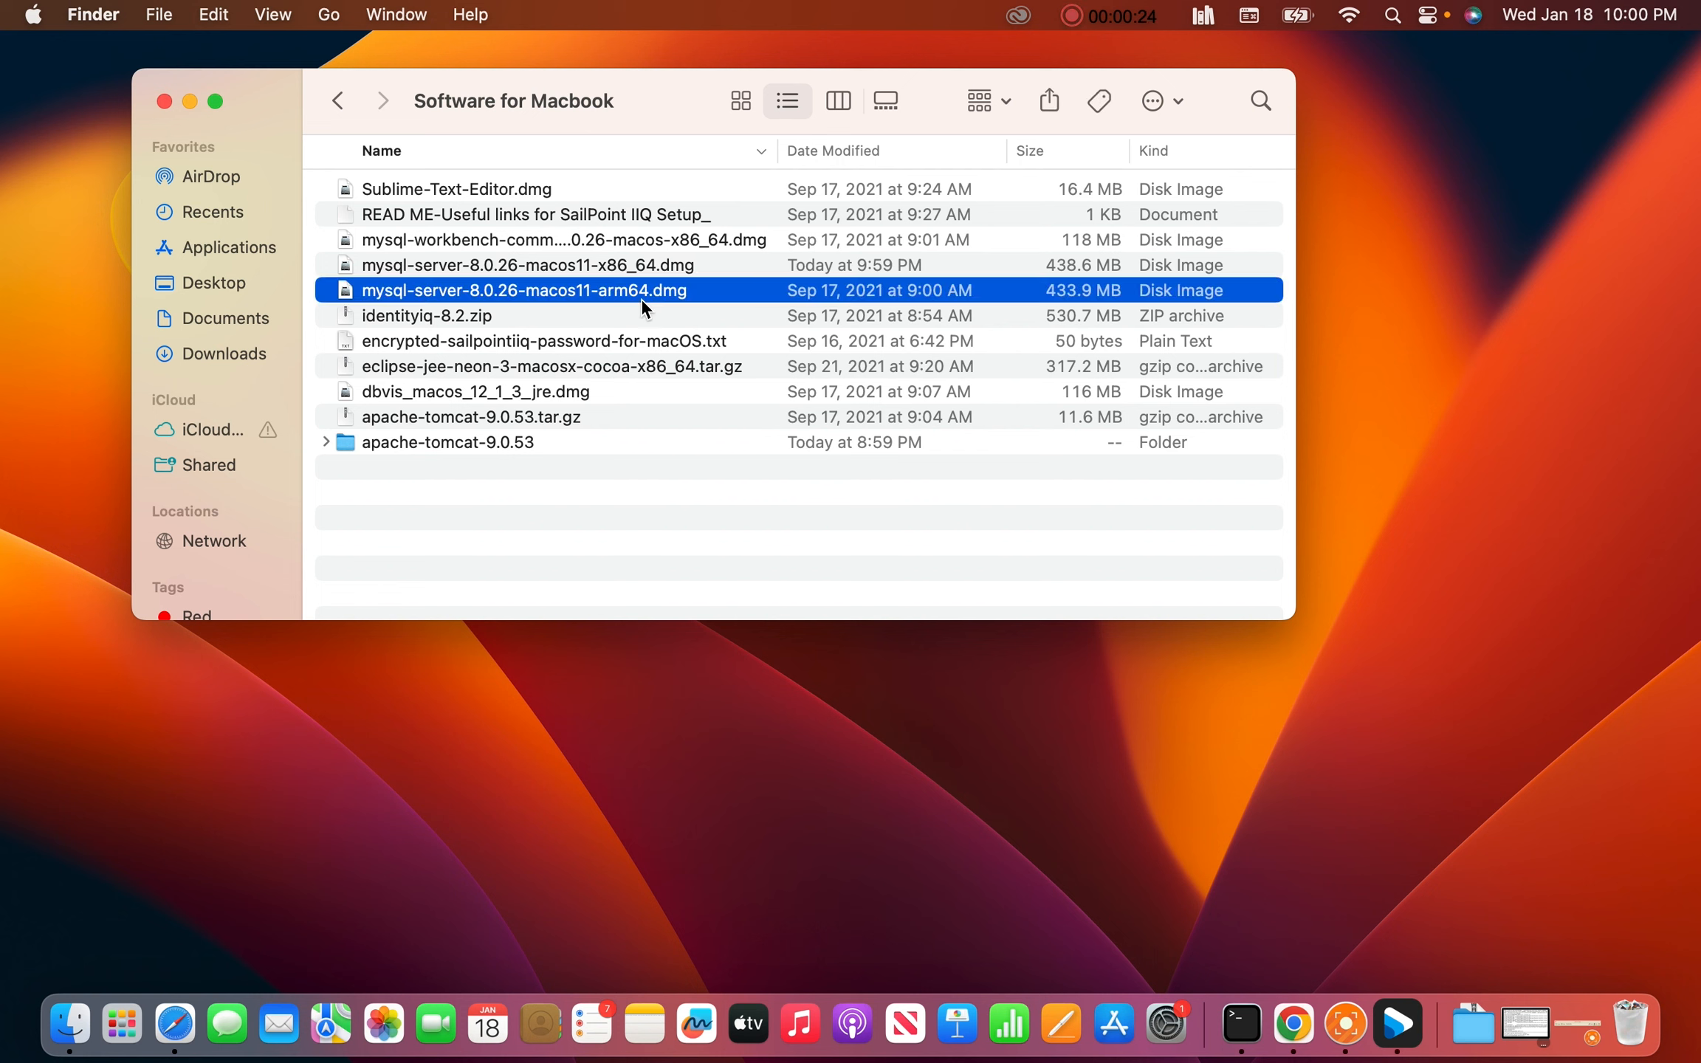
left_click(643, 273)
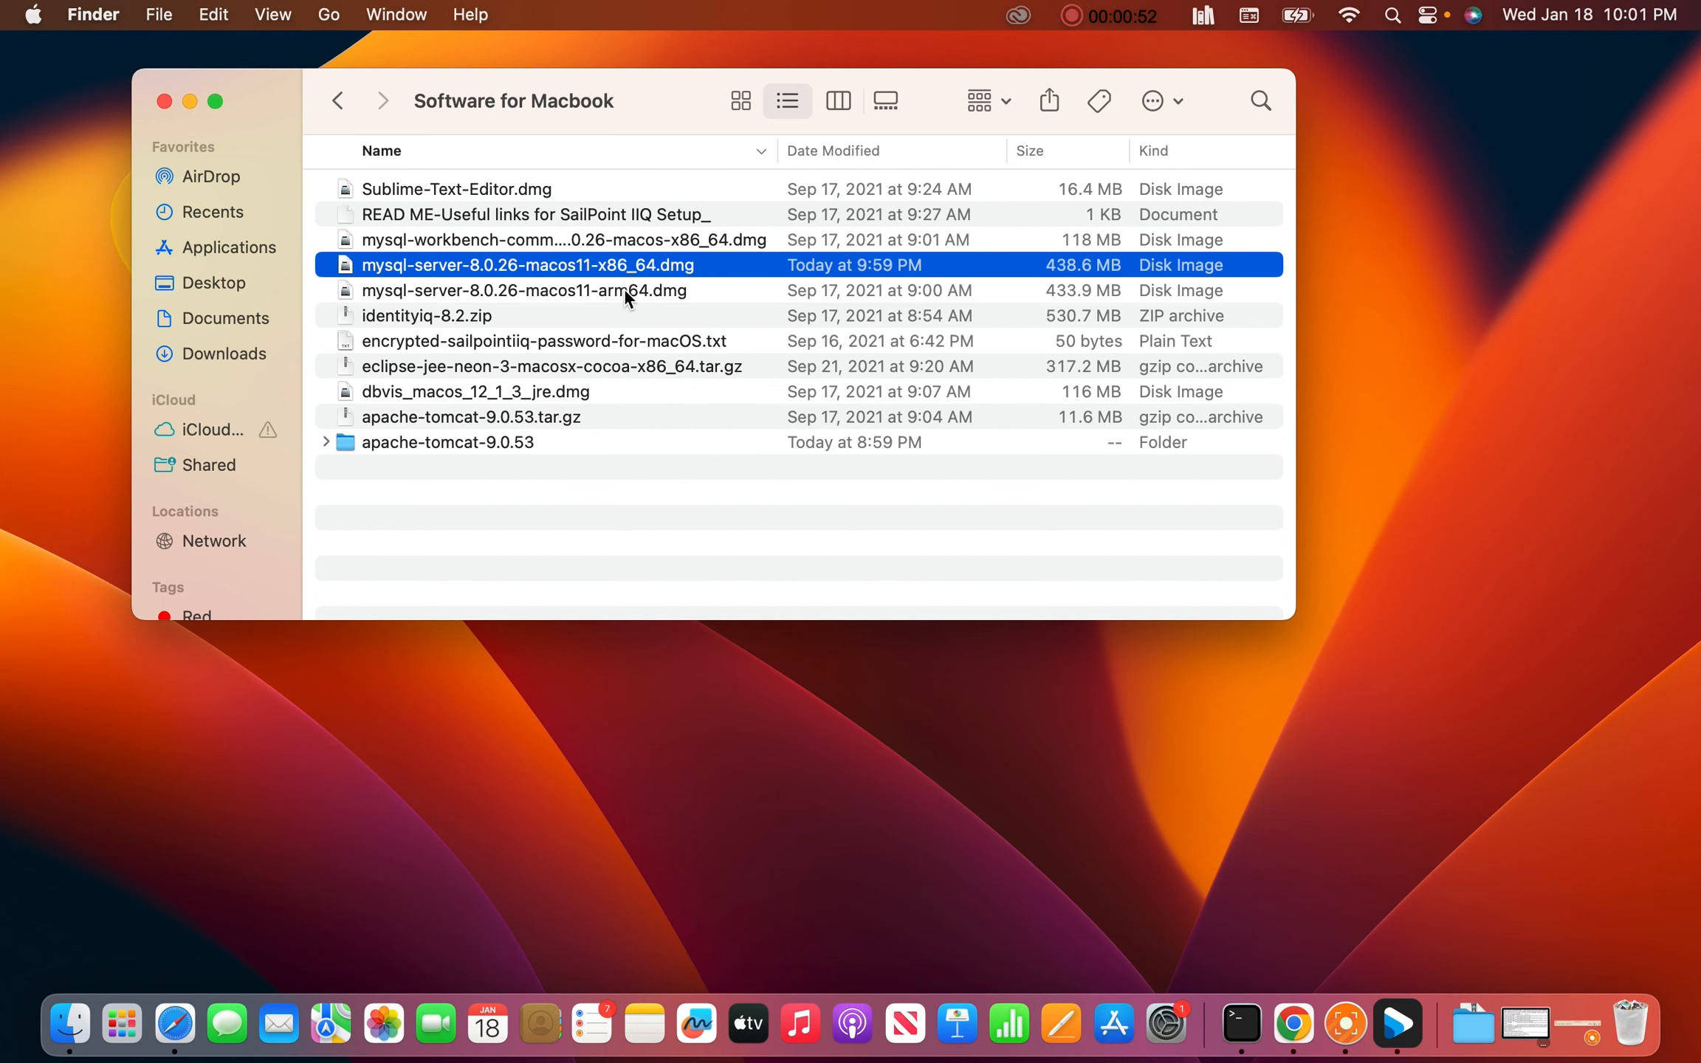
left_click(623, 289)
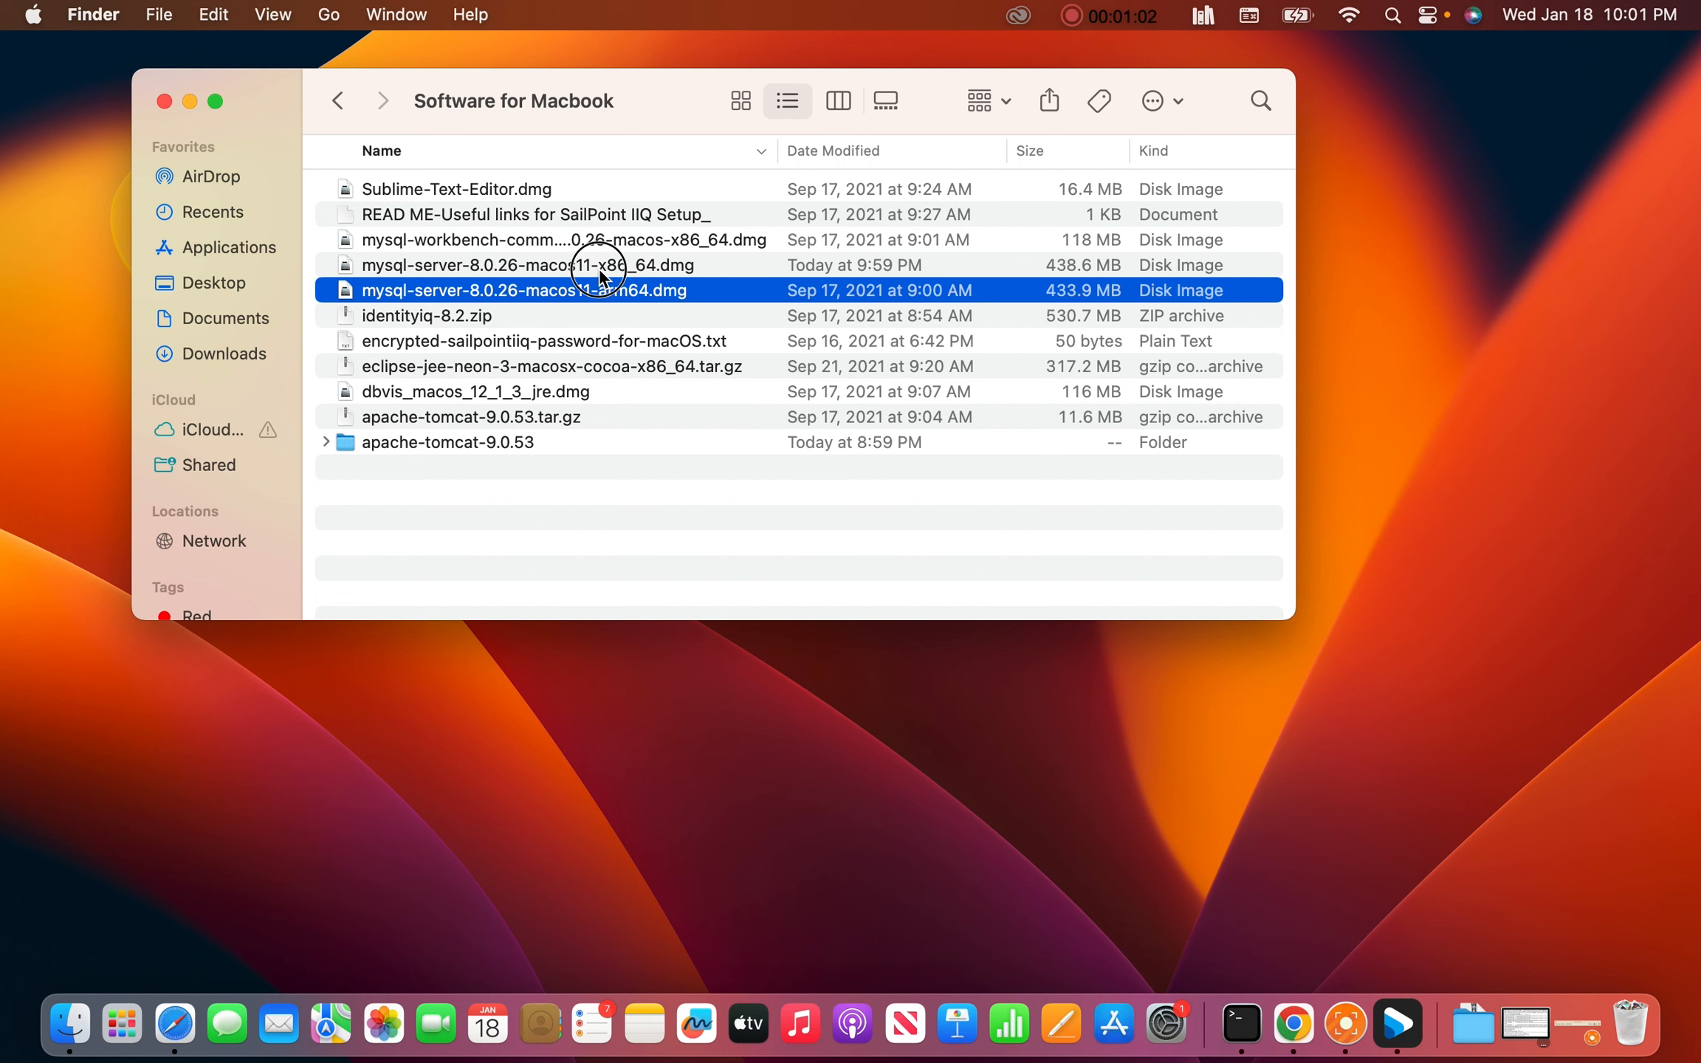
left_click(599, 271)
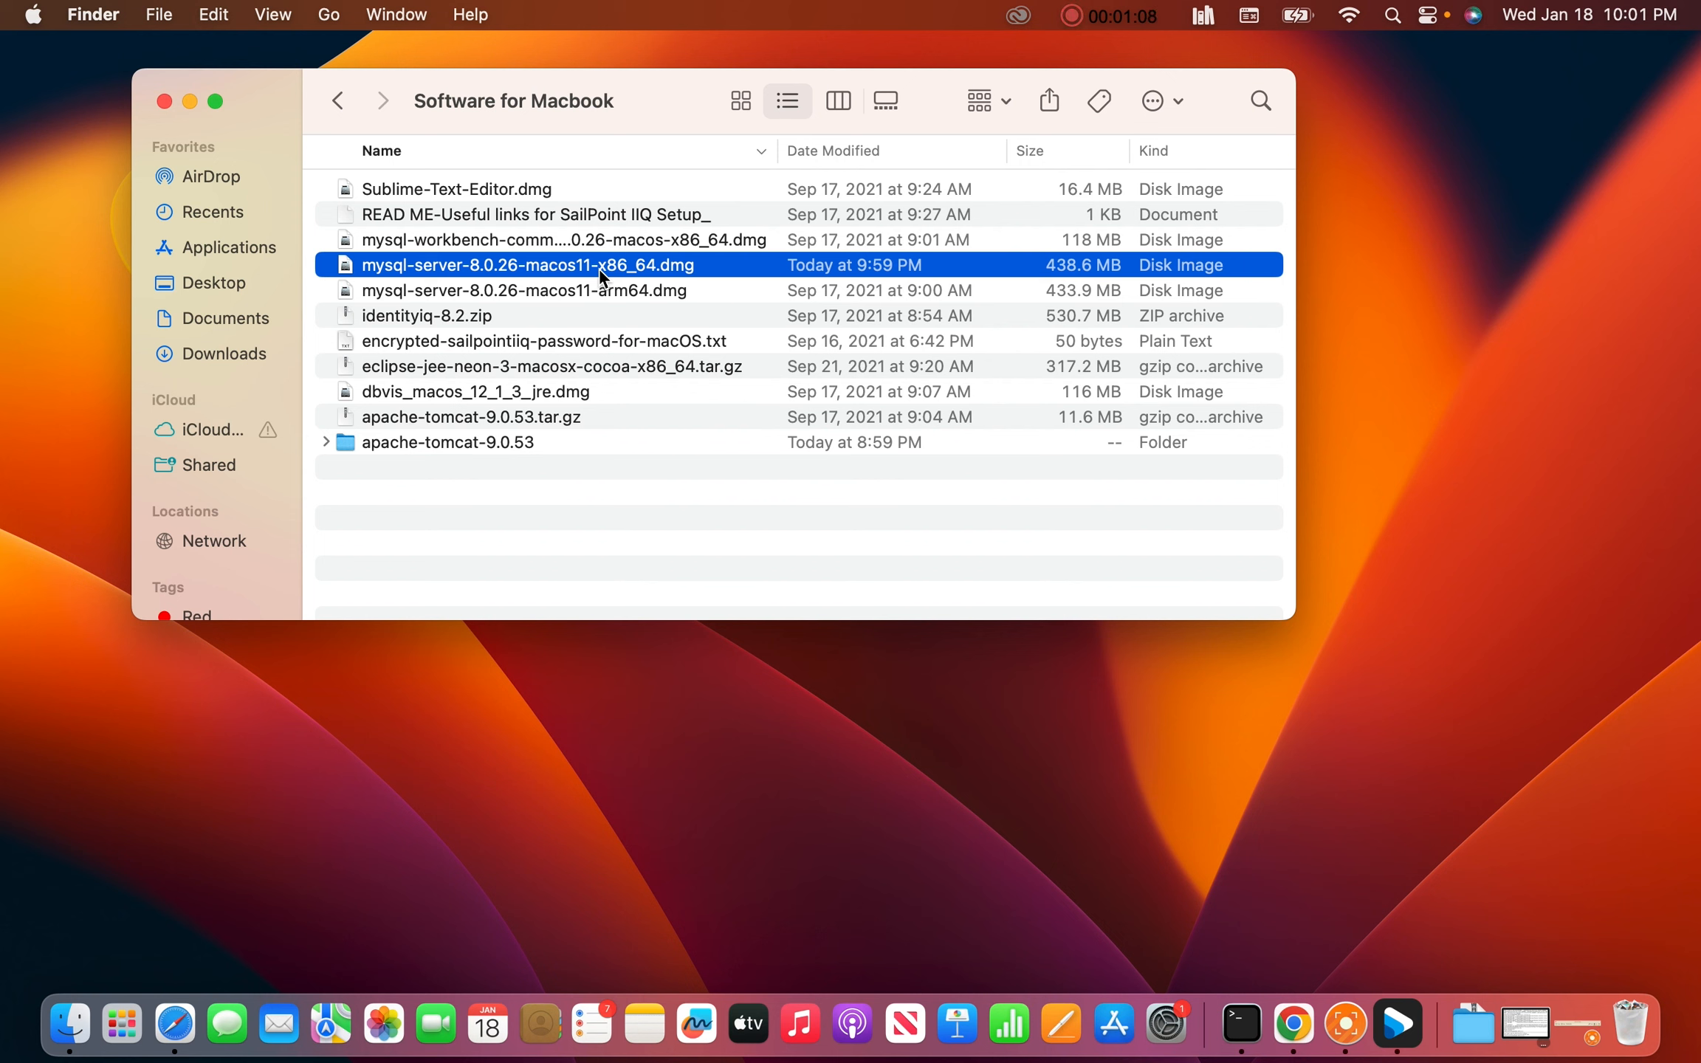
double_click(599, 275)
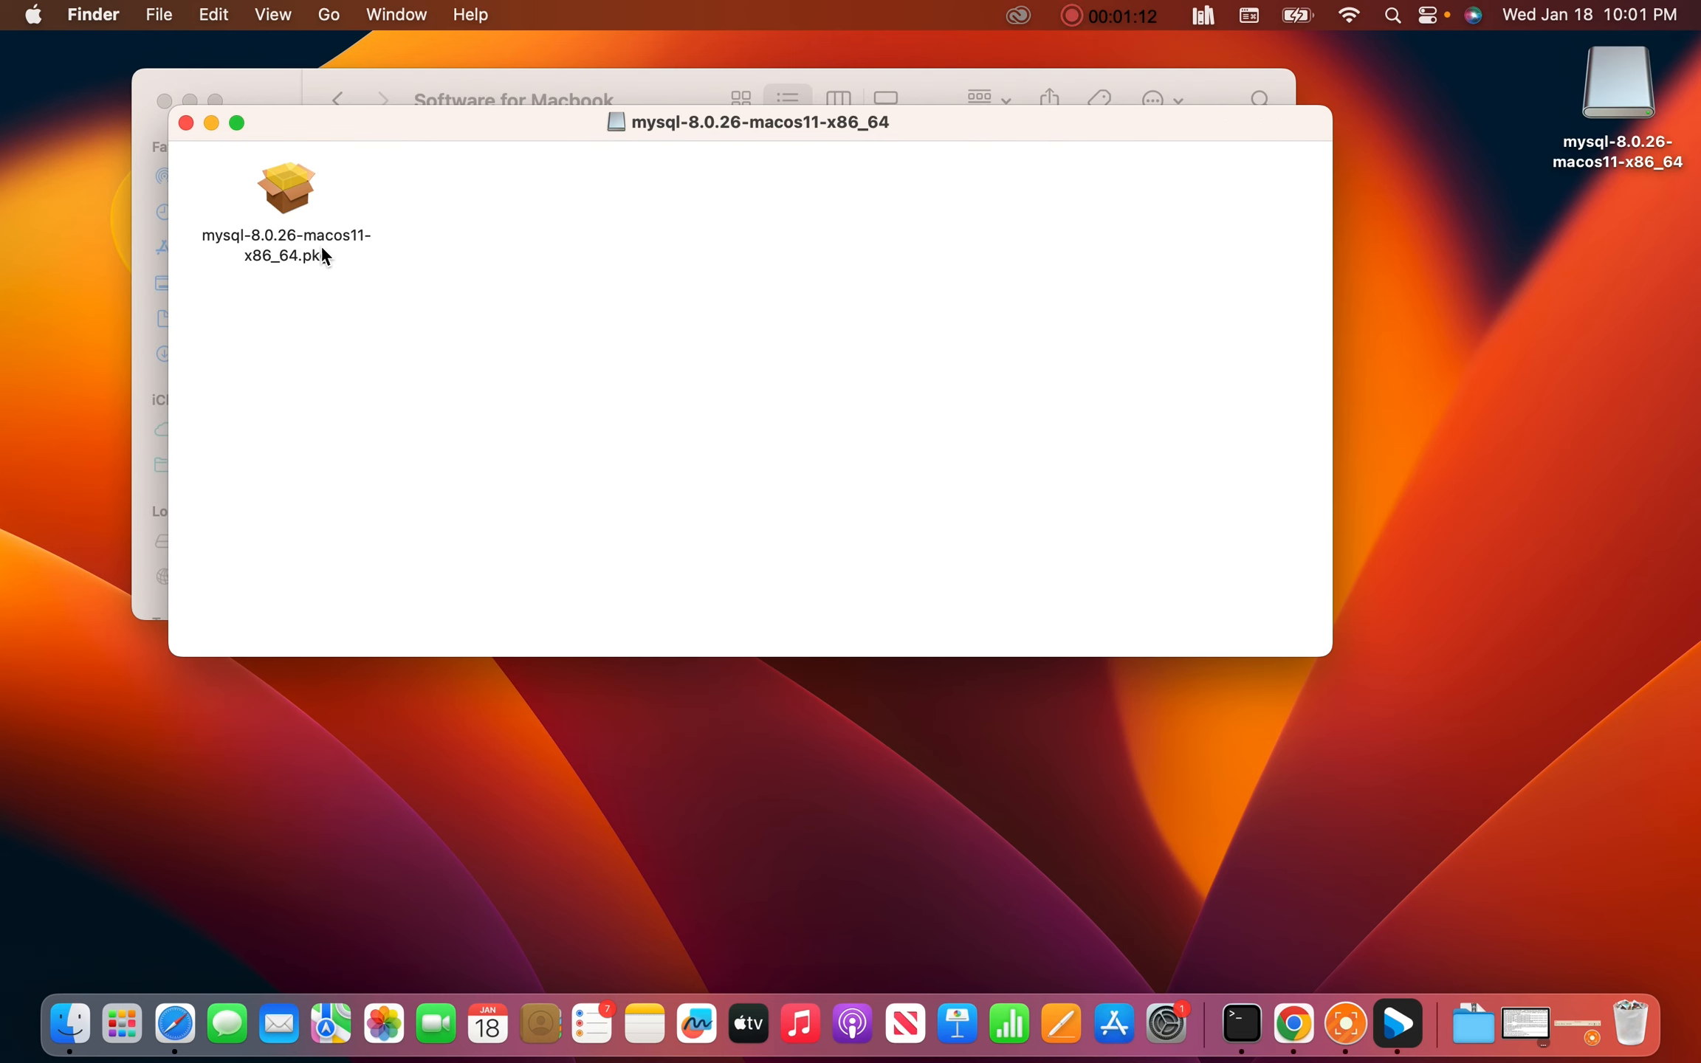
Launch the MySQL 8.0.26 package, accept the GPL license, and start the standard Macintosh HD install
double_click(289, 204)
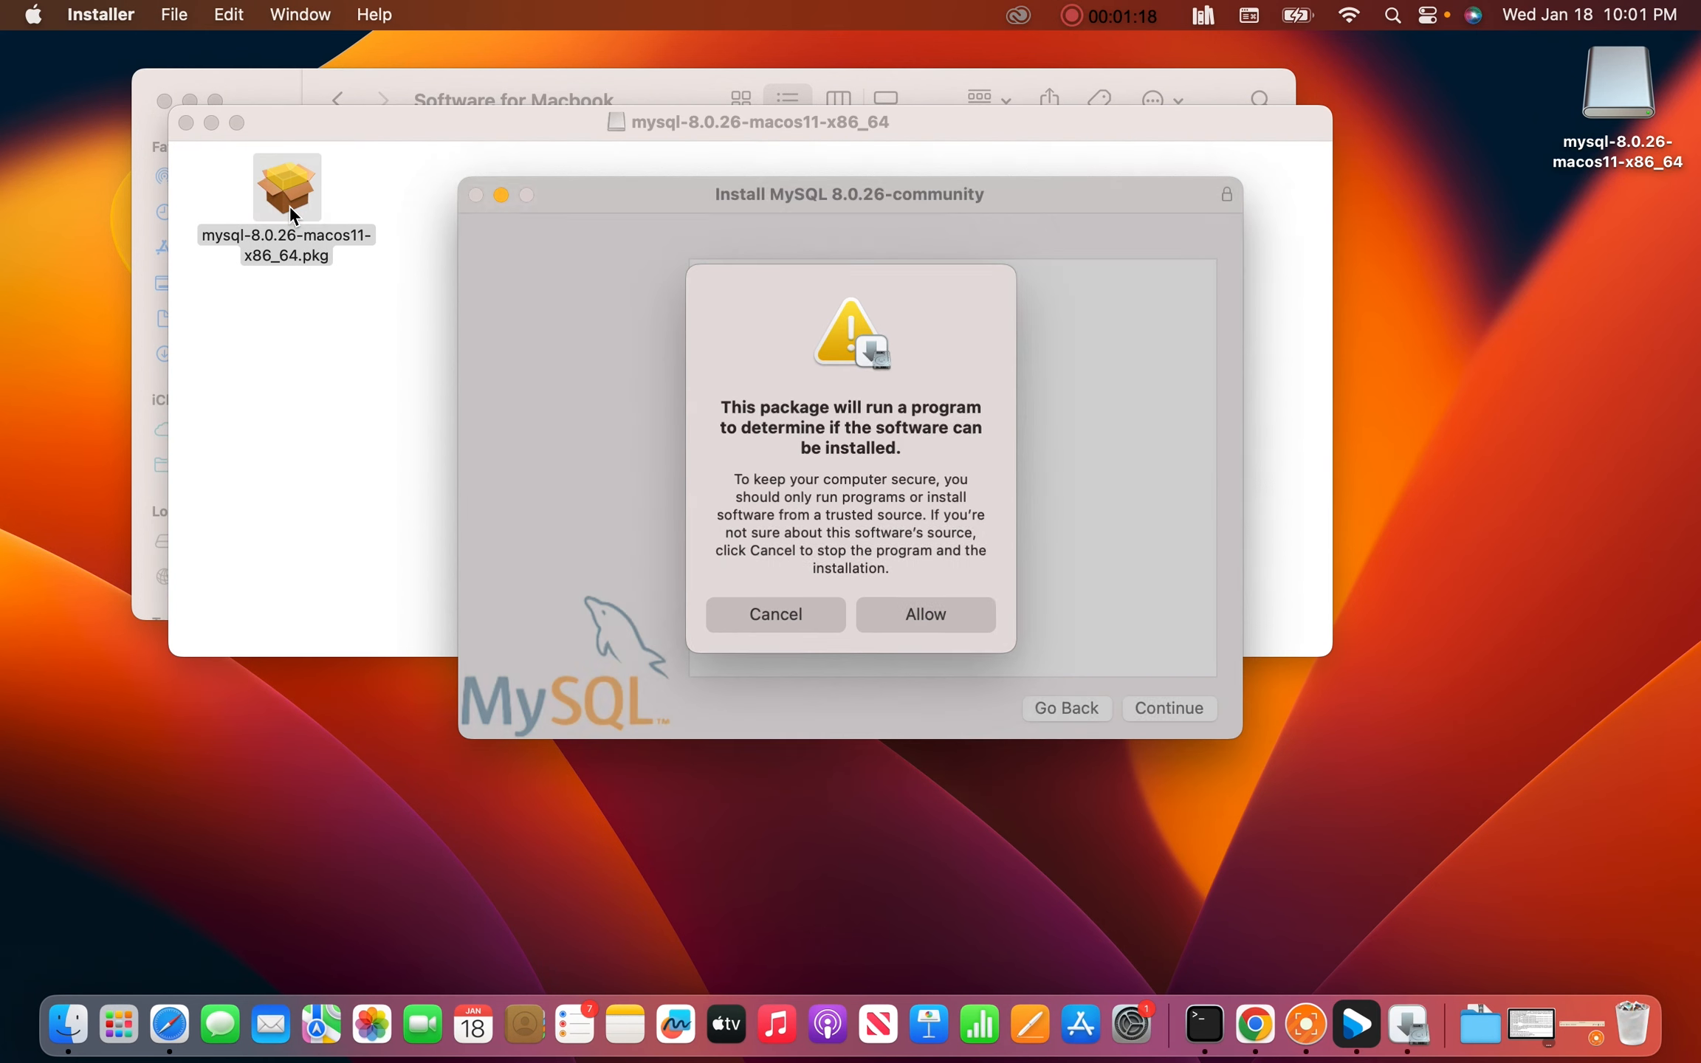
left_click(893, 617)
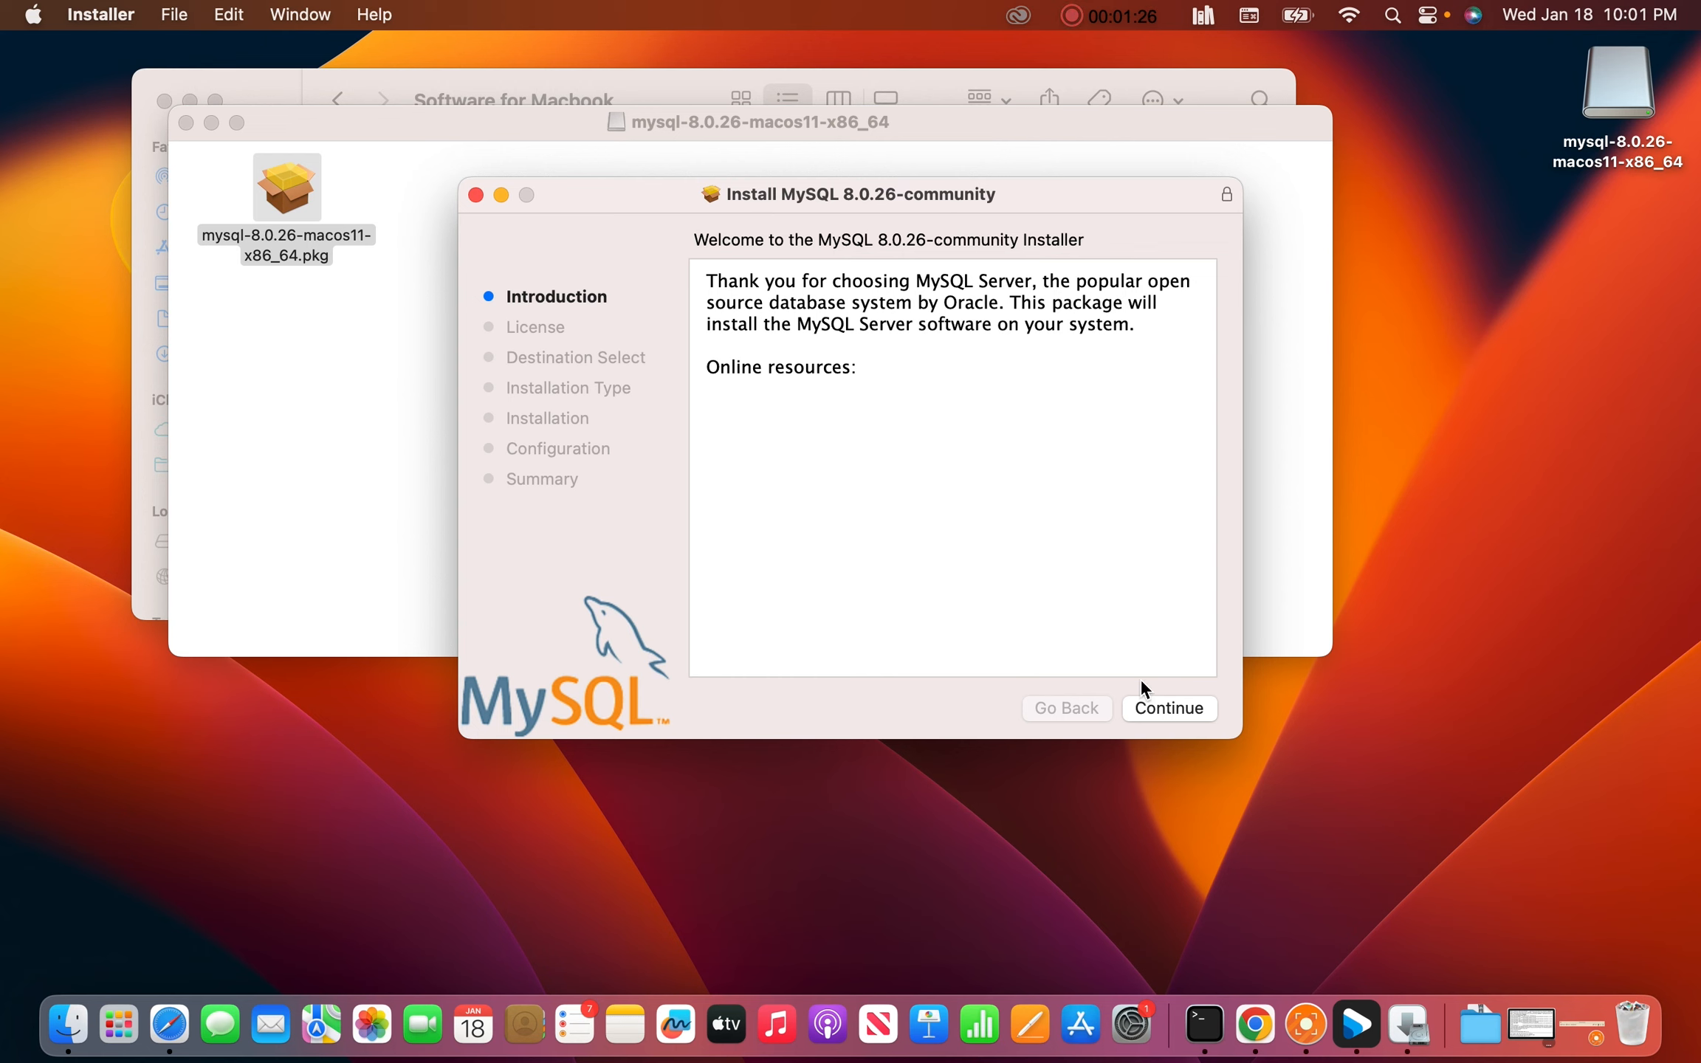
left_click(1149, 705)
left_click(1149, 707)
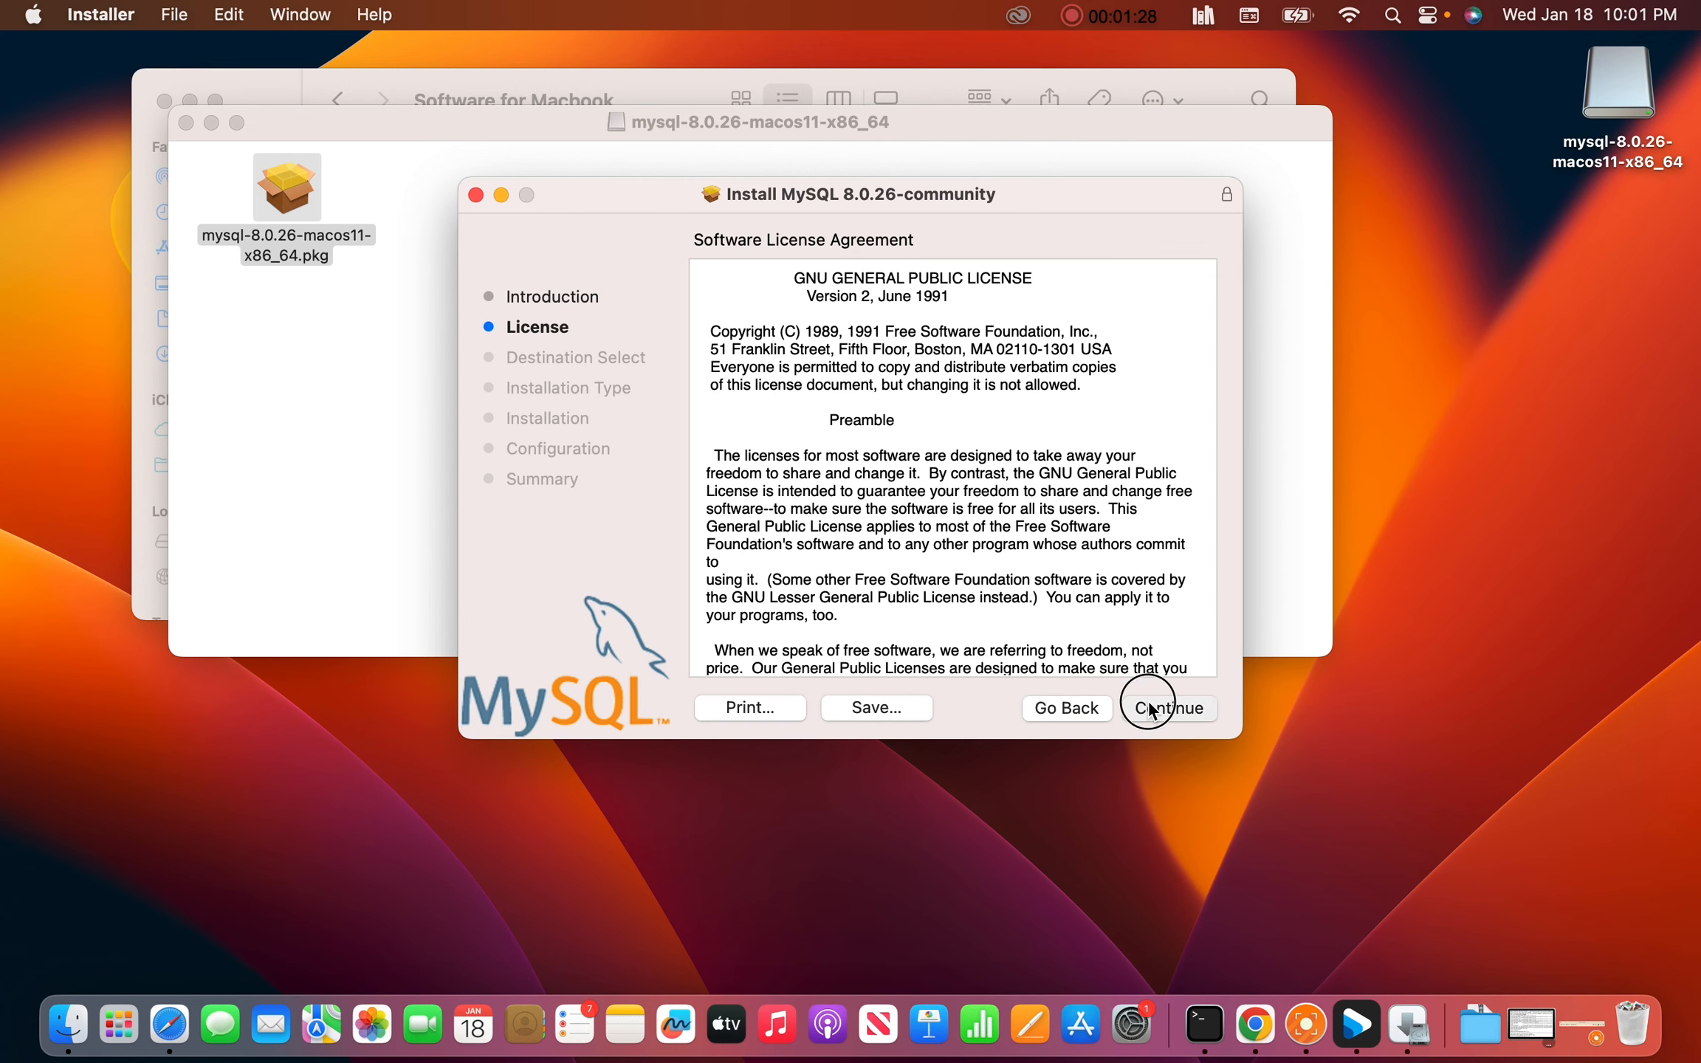
left_click(1091, 532)
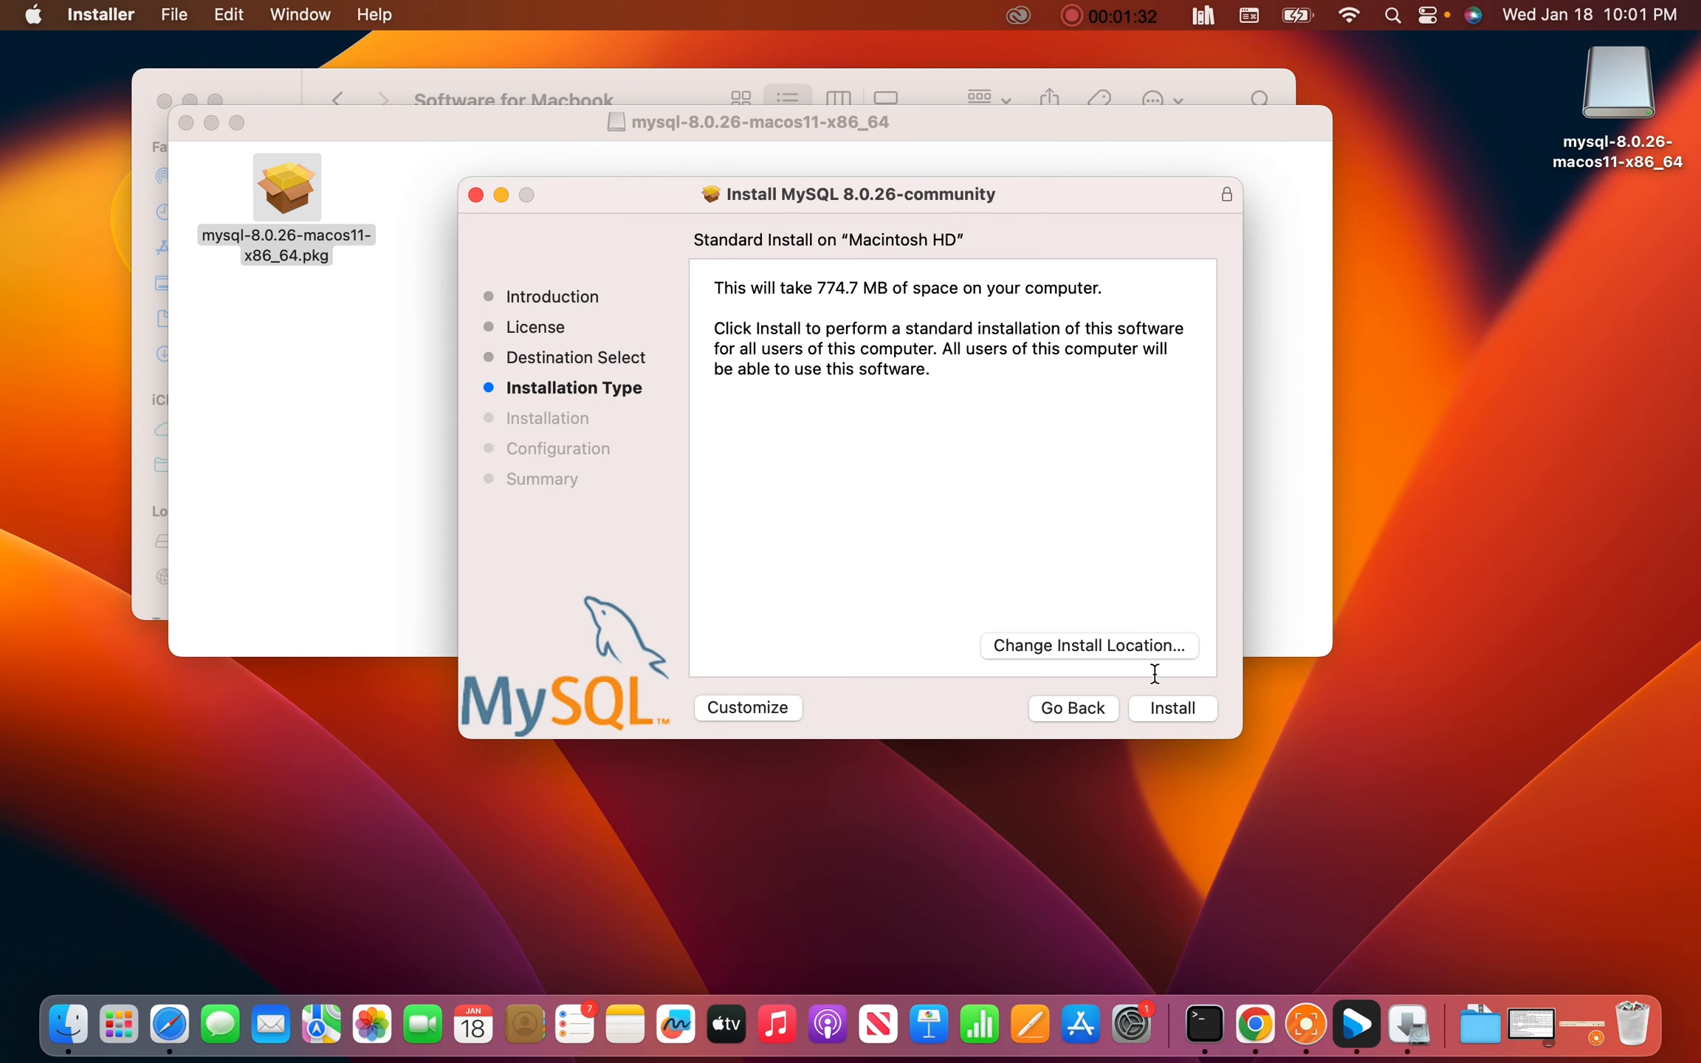
left_click(1162, 708)
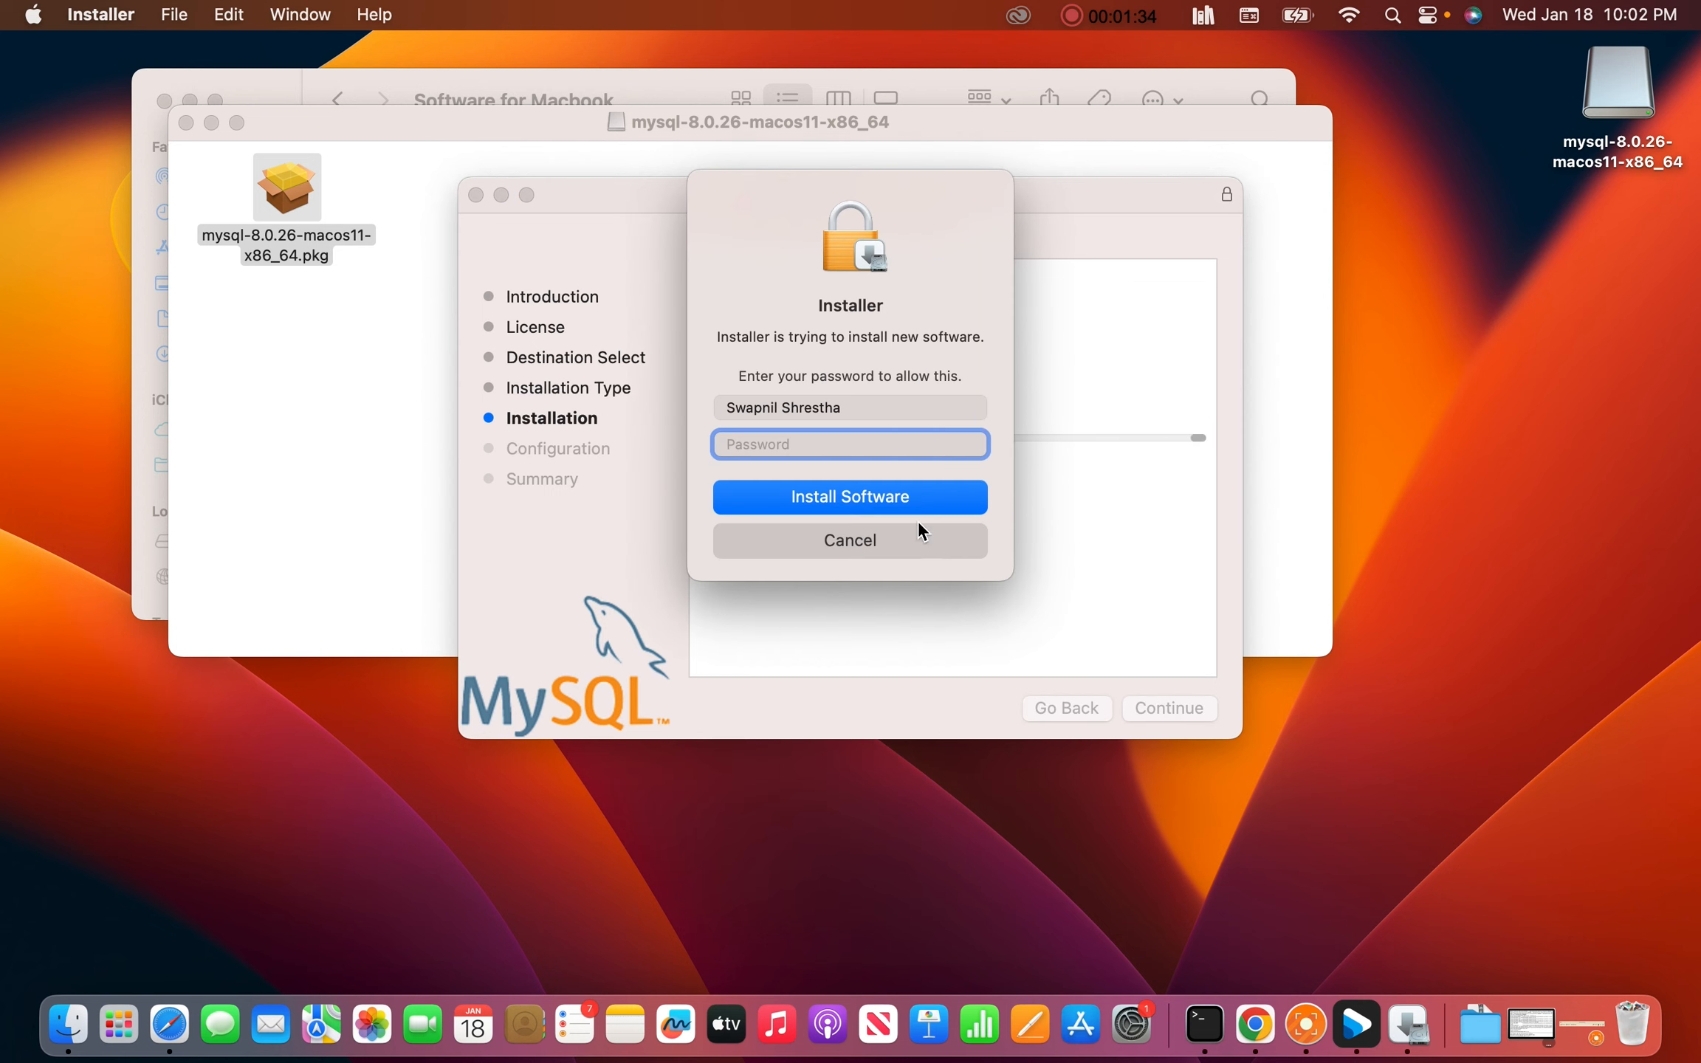
Authorize the install with the administrator password, keep strong password encryption, and go to the root password field
key("Caps_Lock")
type("•")
key("Caps_Lock")
type("••••••••••••••")
left_click(847, 502)
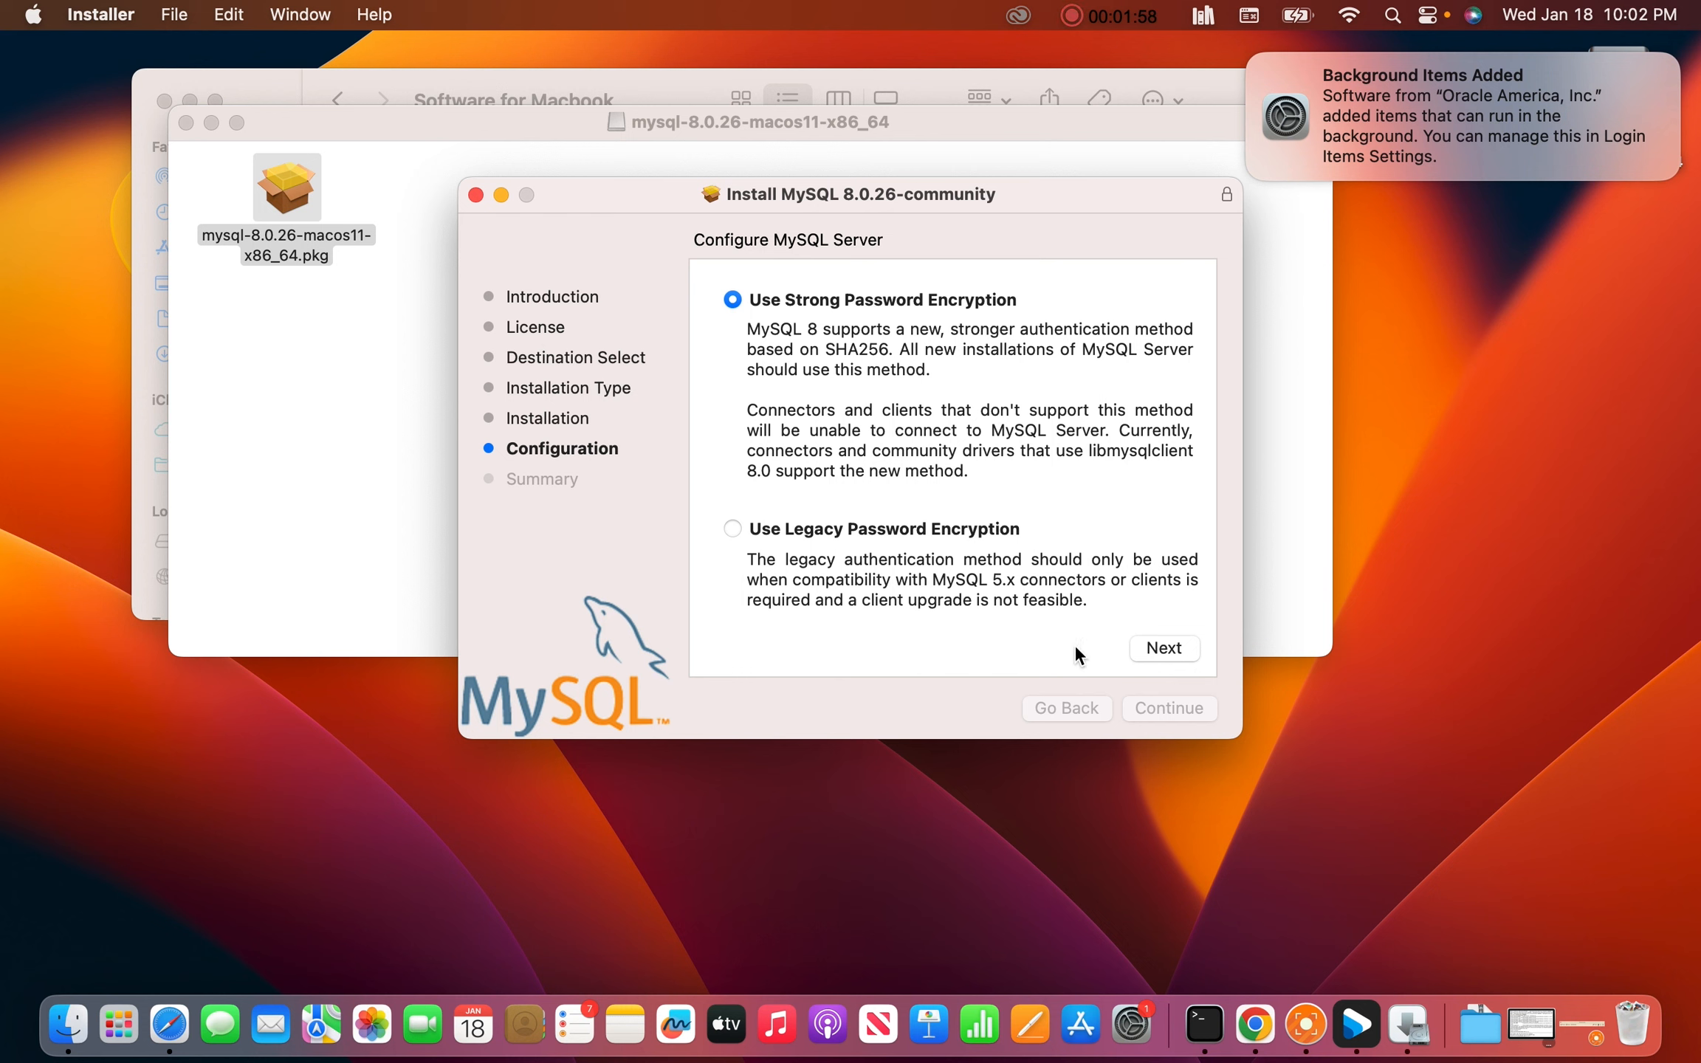
left_click(1164, 647)
left_click(858, 353)
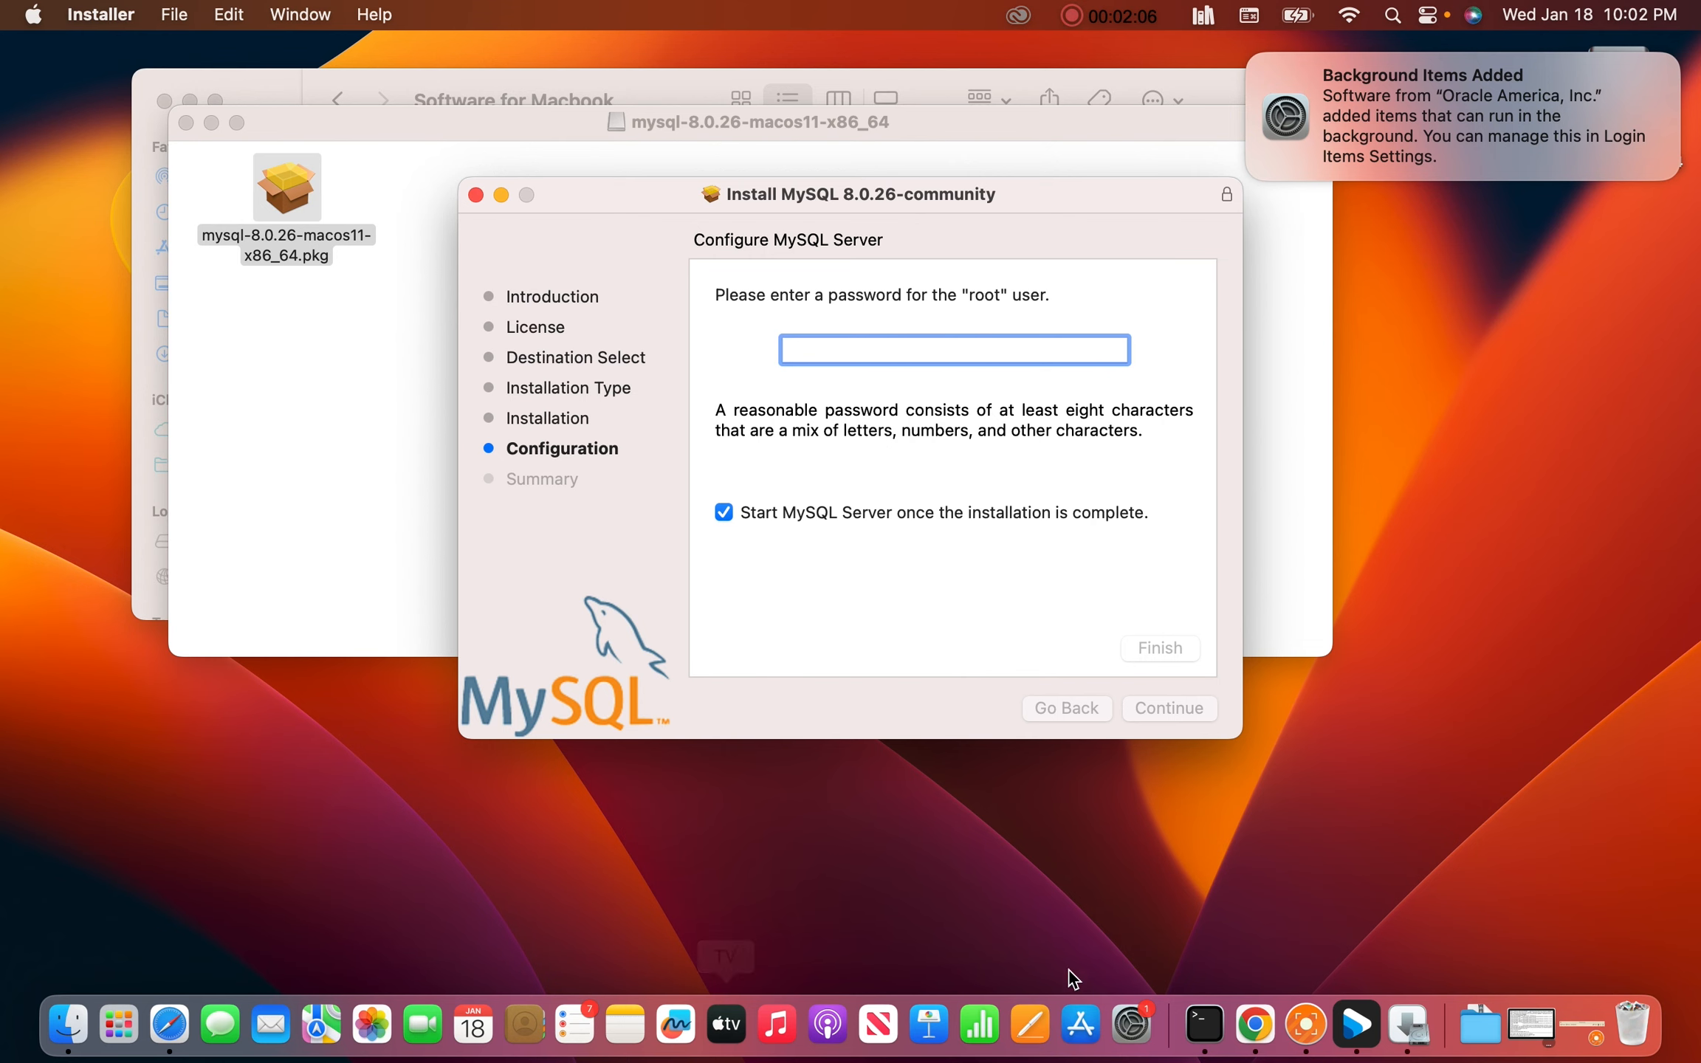
Create a new blank Google Docs document in a fresh Chrome tab
left_click(1255, 1024)
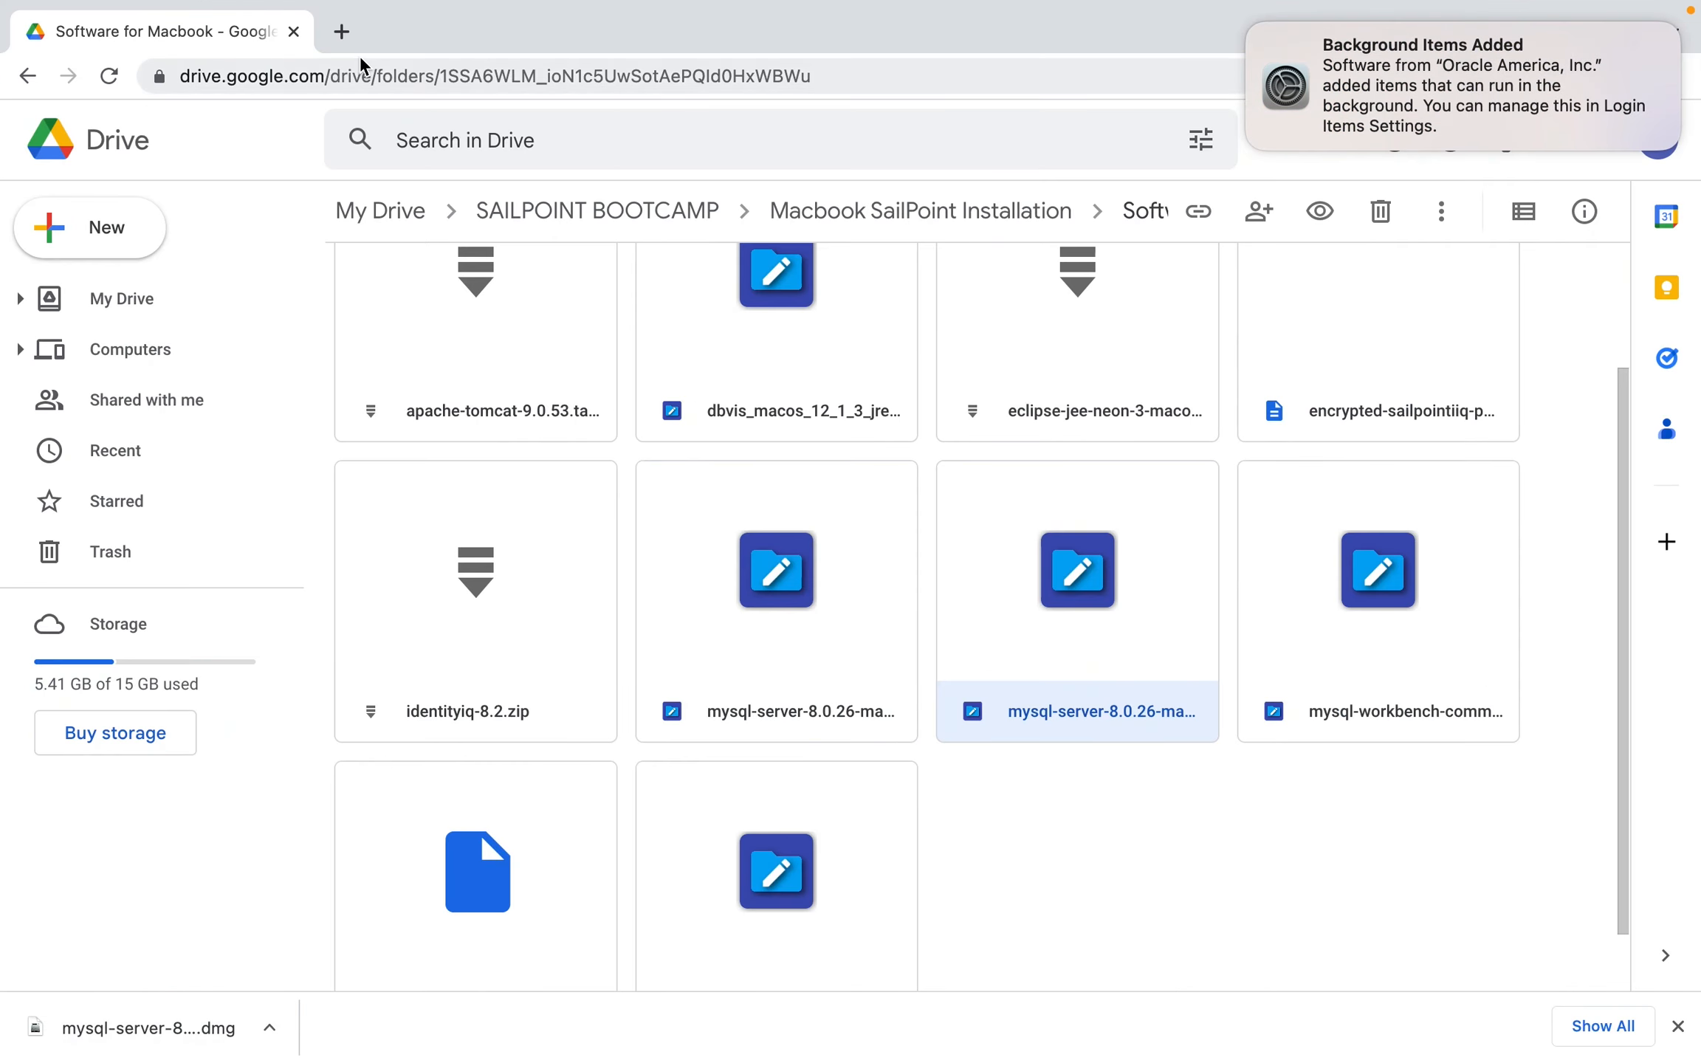
left_click(341, 31)
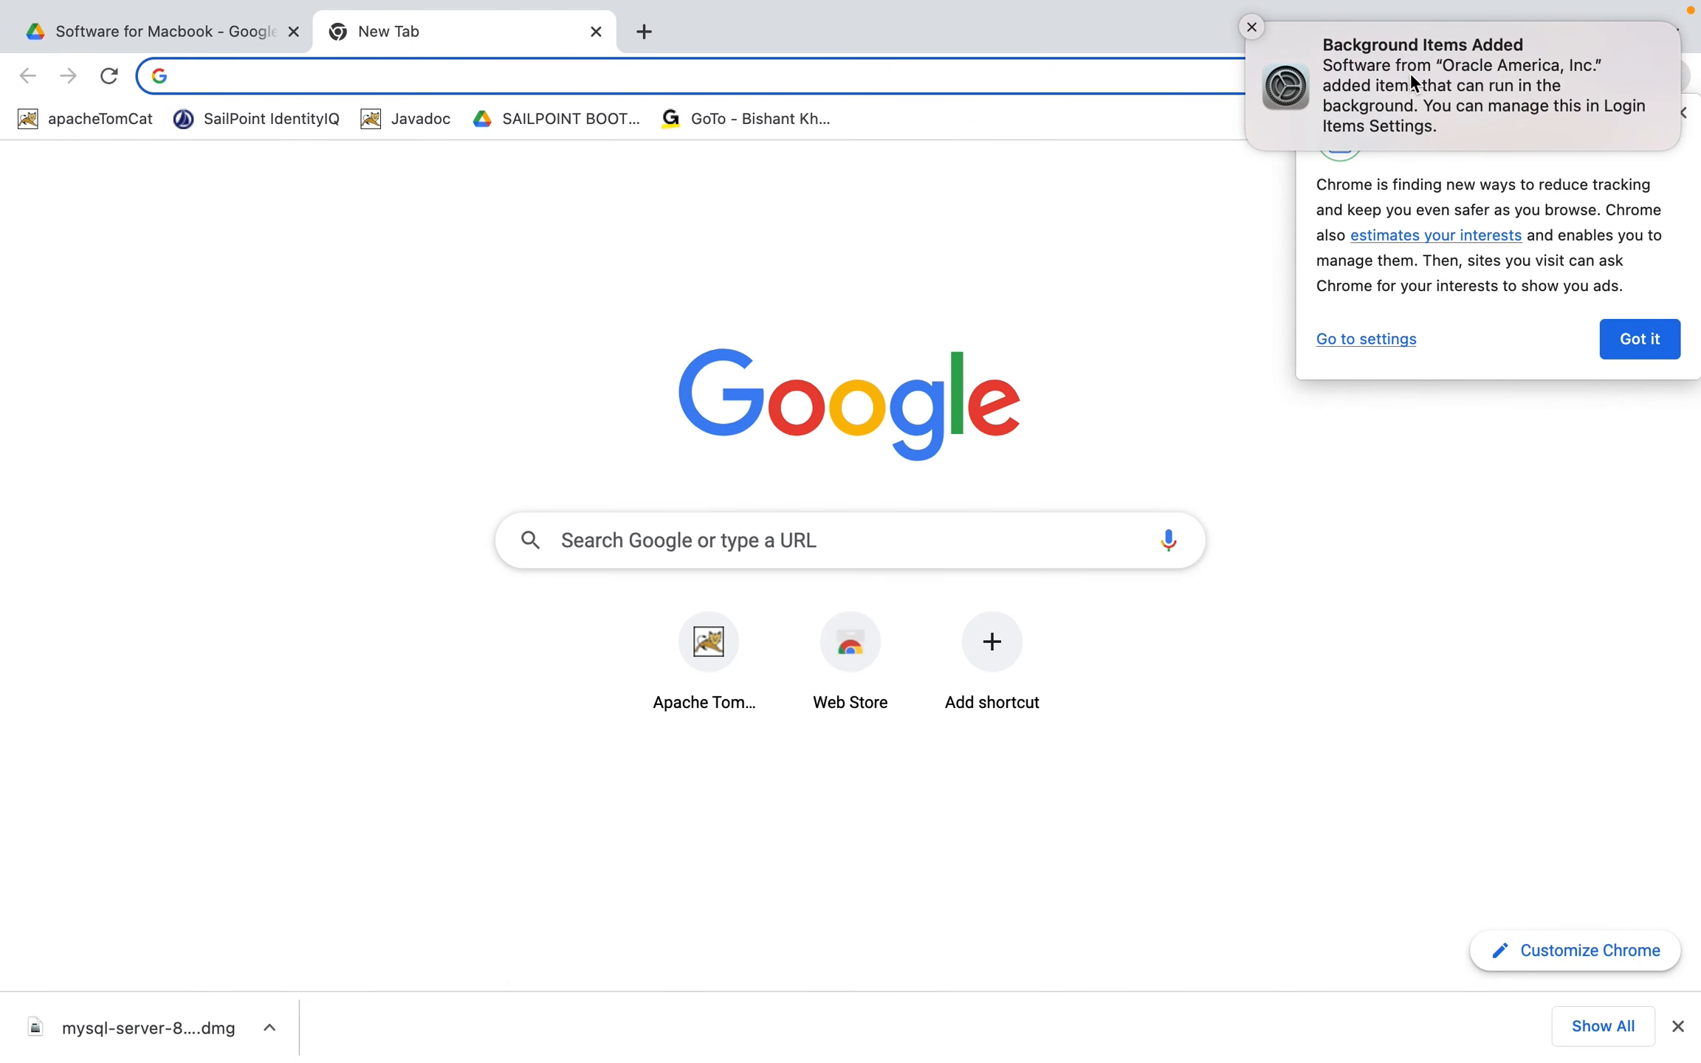
left_click(1251, 27)
left_click(1680, 112)
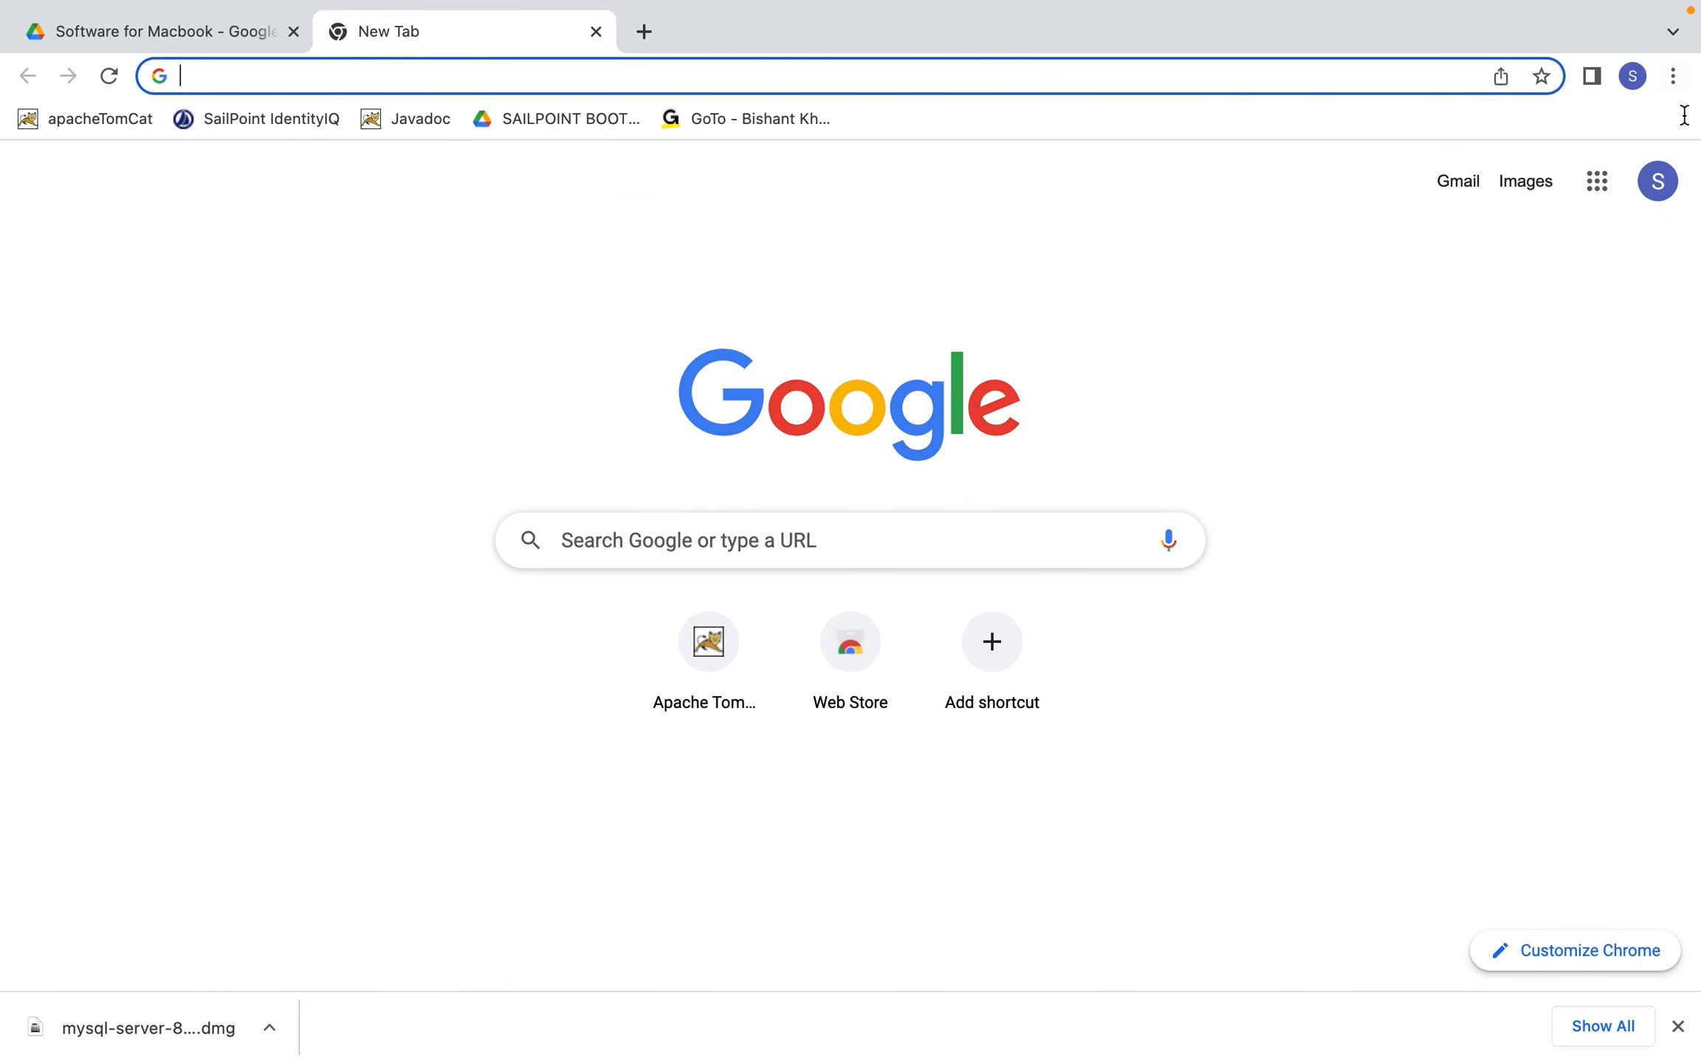
left_click(1597, 181)
scroll(1480, 588, "down", 7)
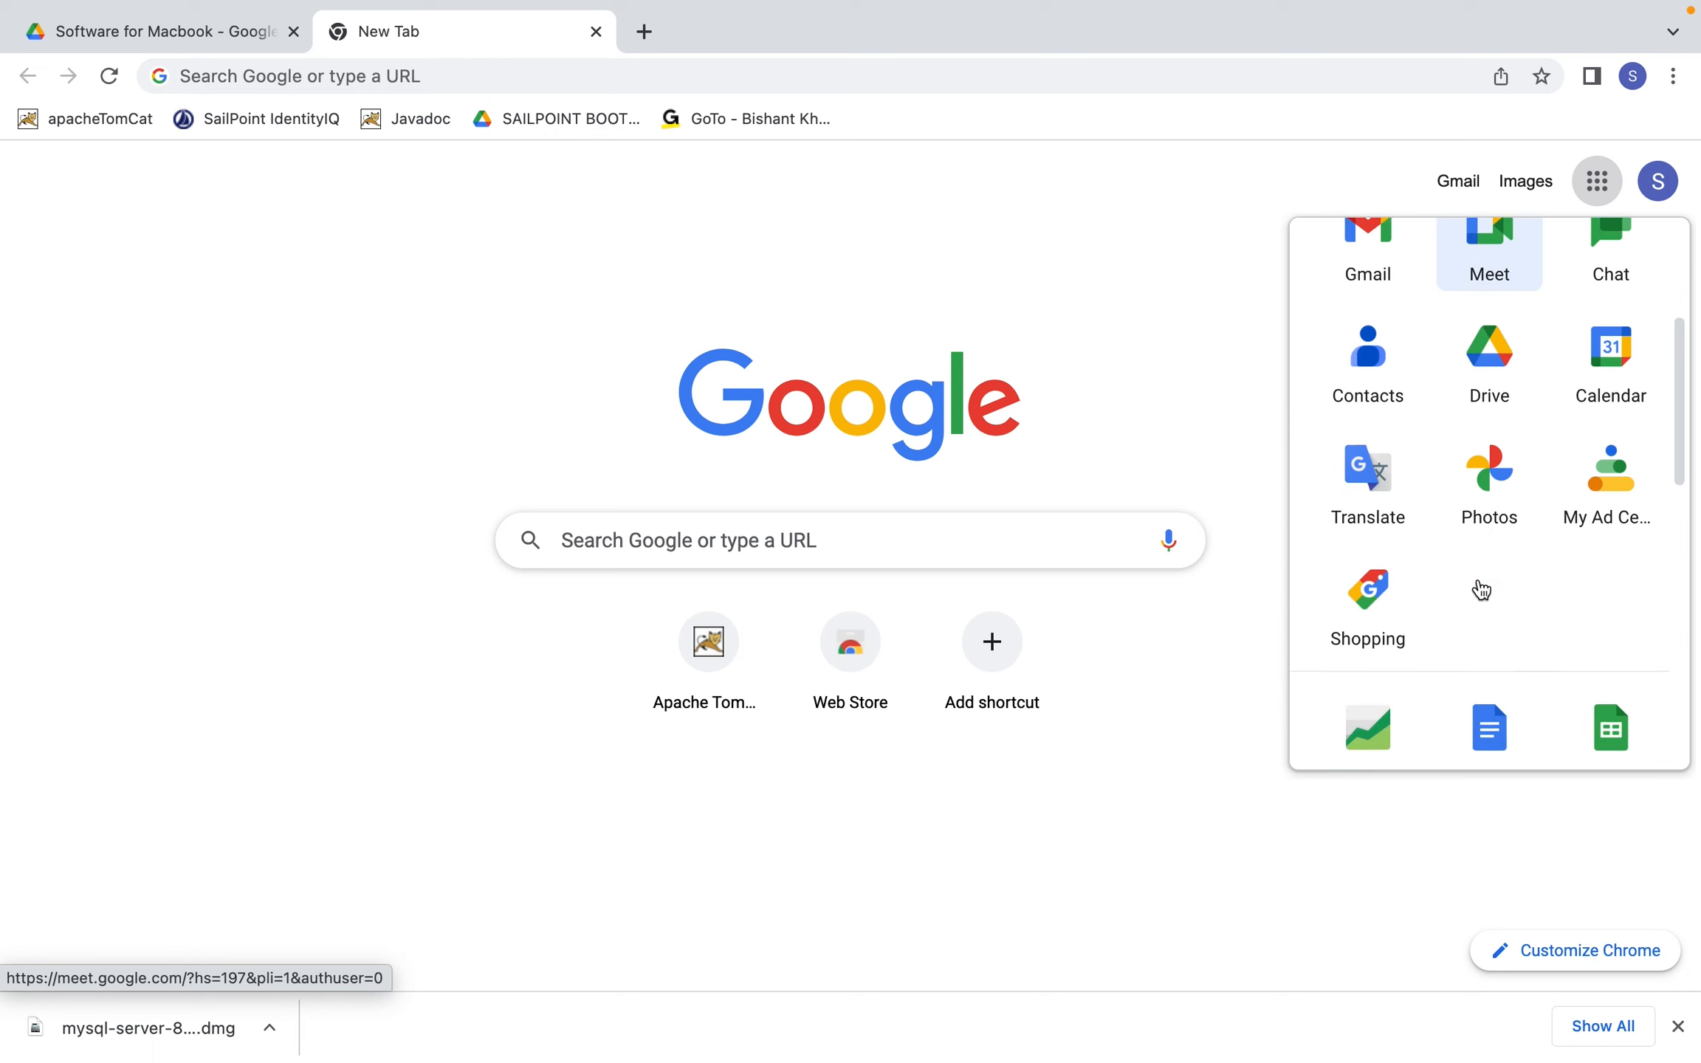
left_click(1489, 535)
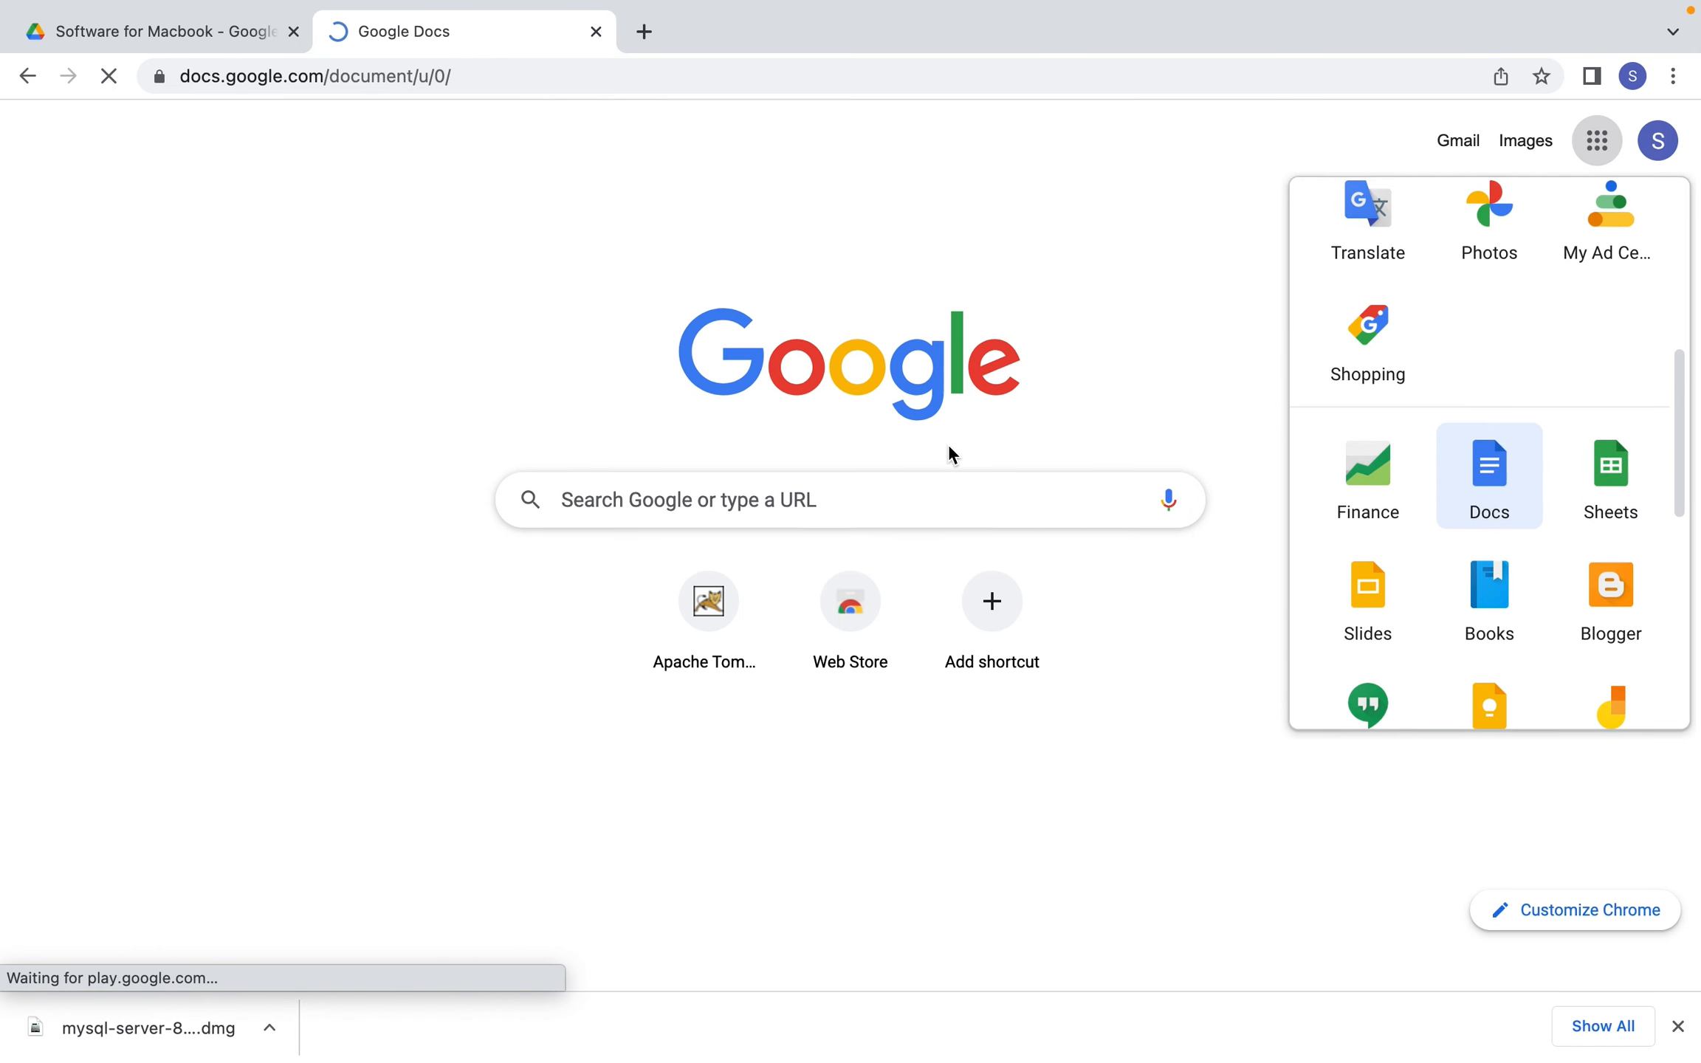
left_click(390, 464)
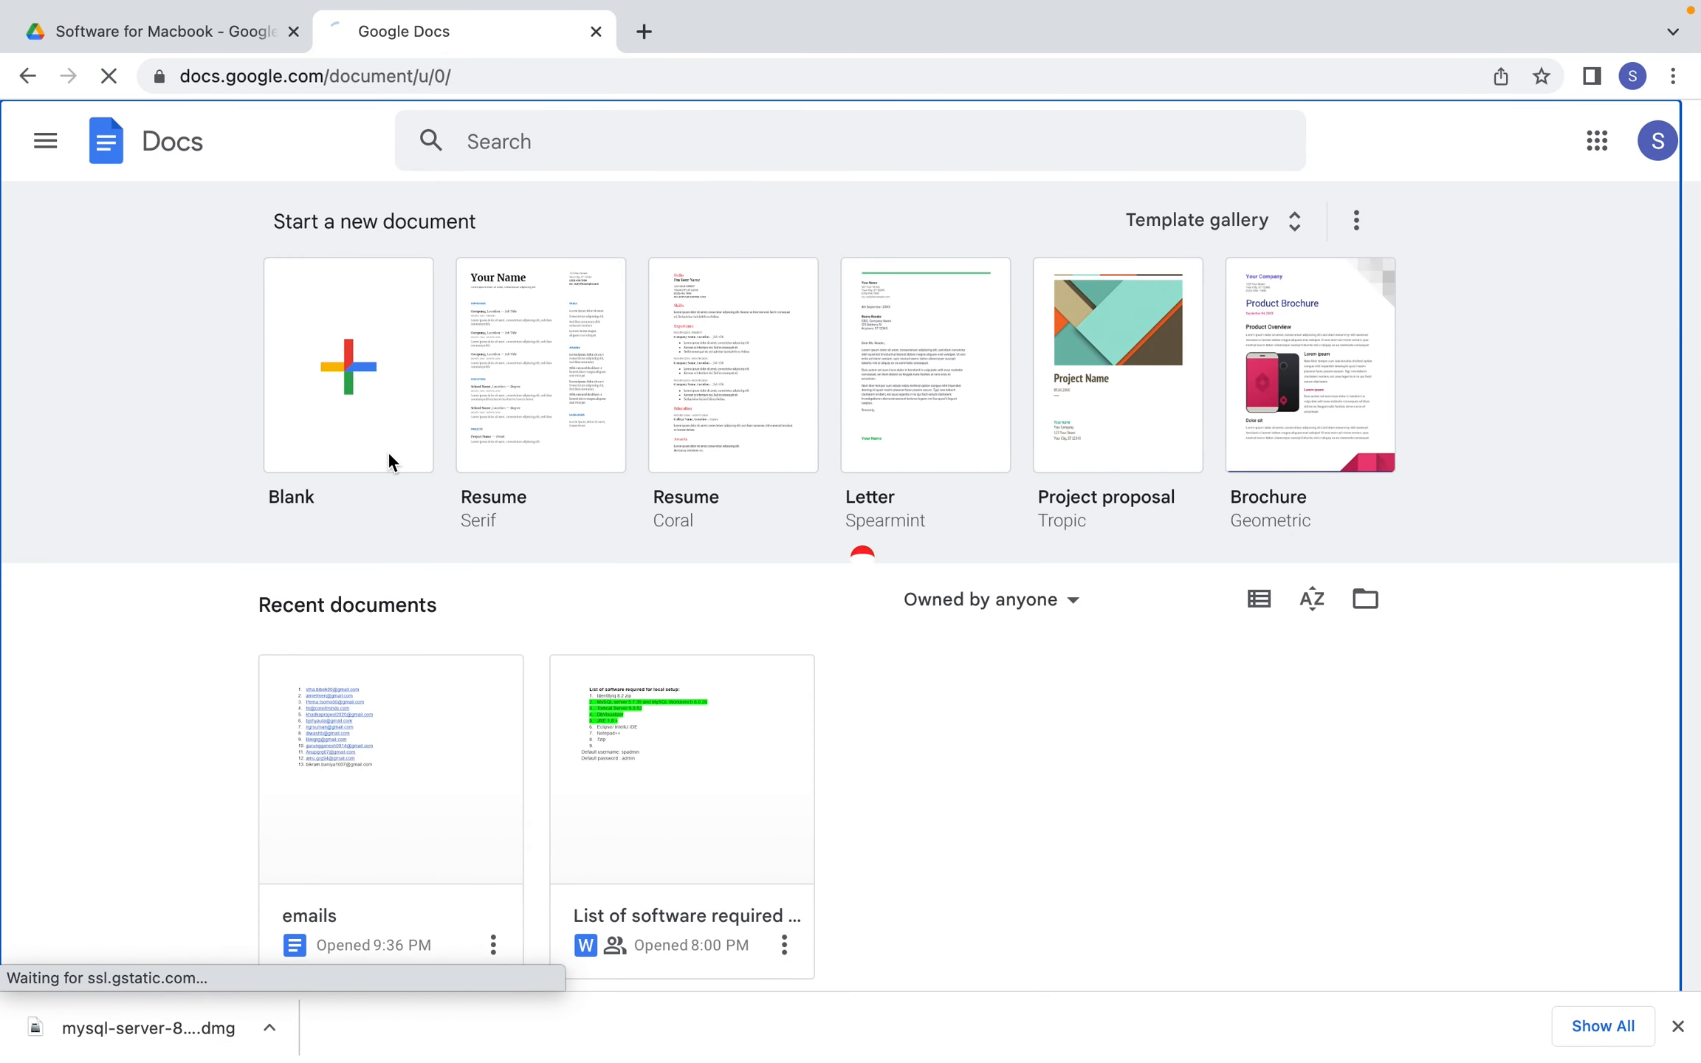
Type the chosen root password in the document, copy it, and return to the installer
type("sa")
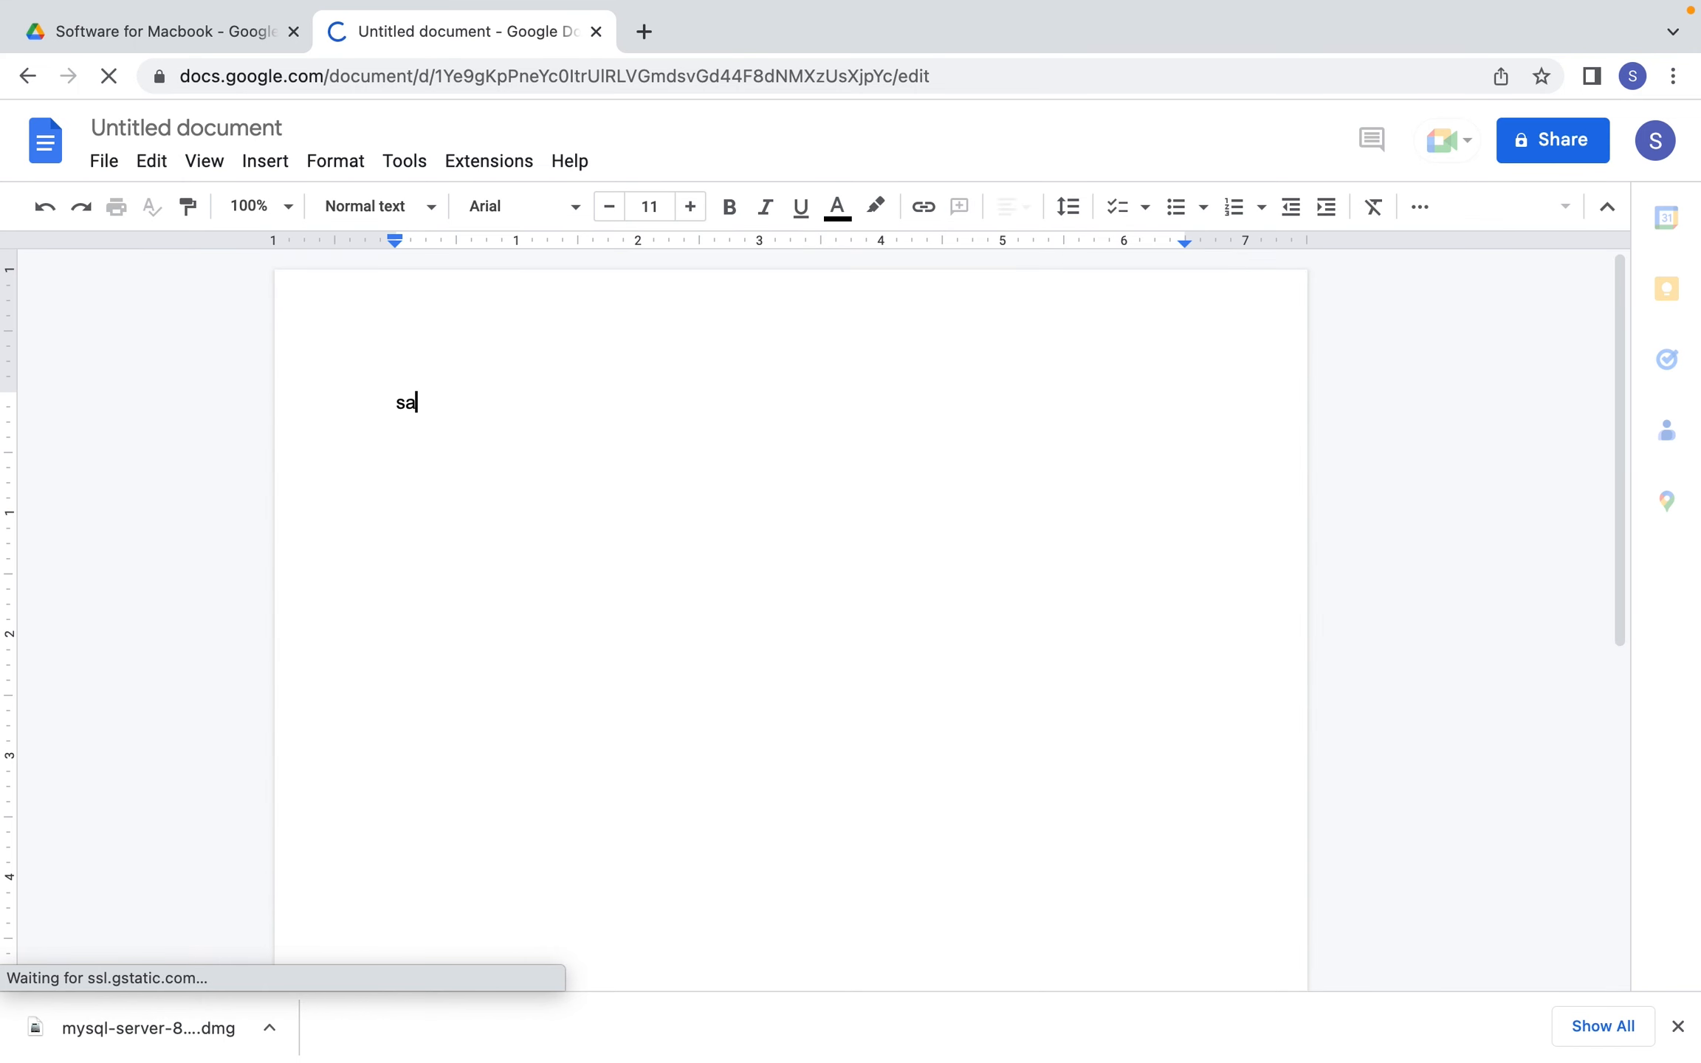
type("ilpoint iiq")
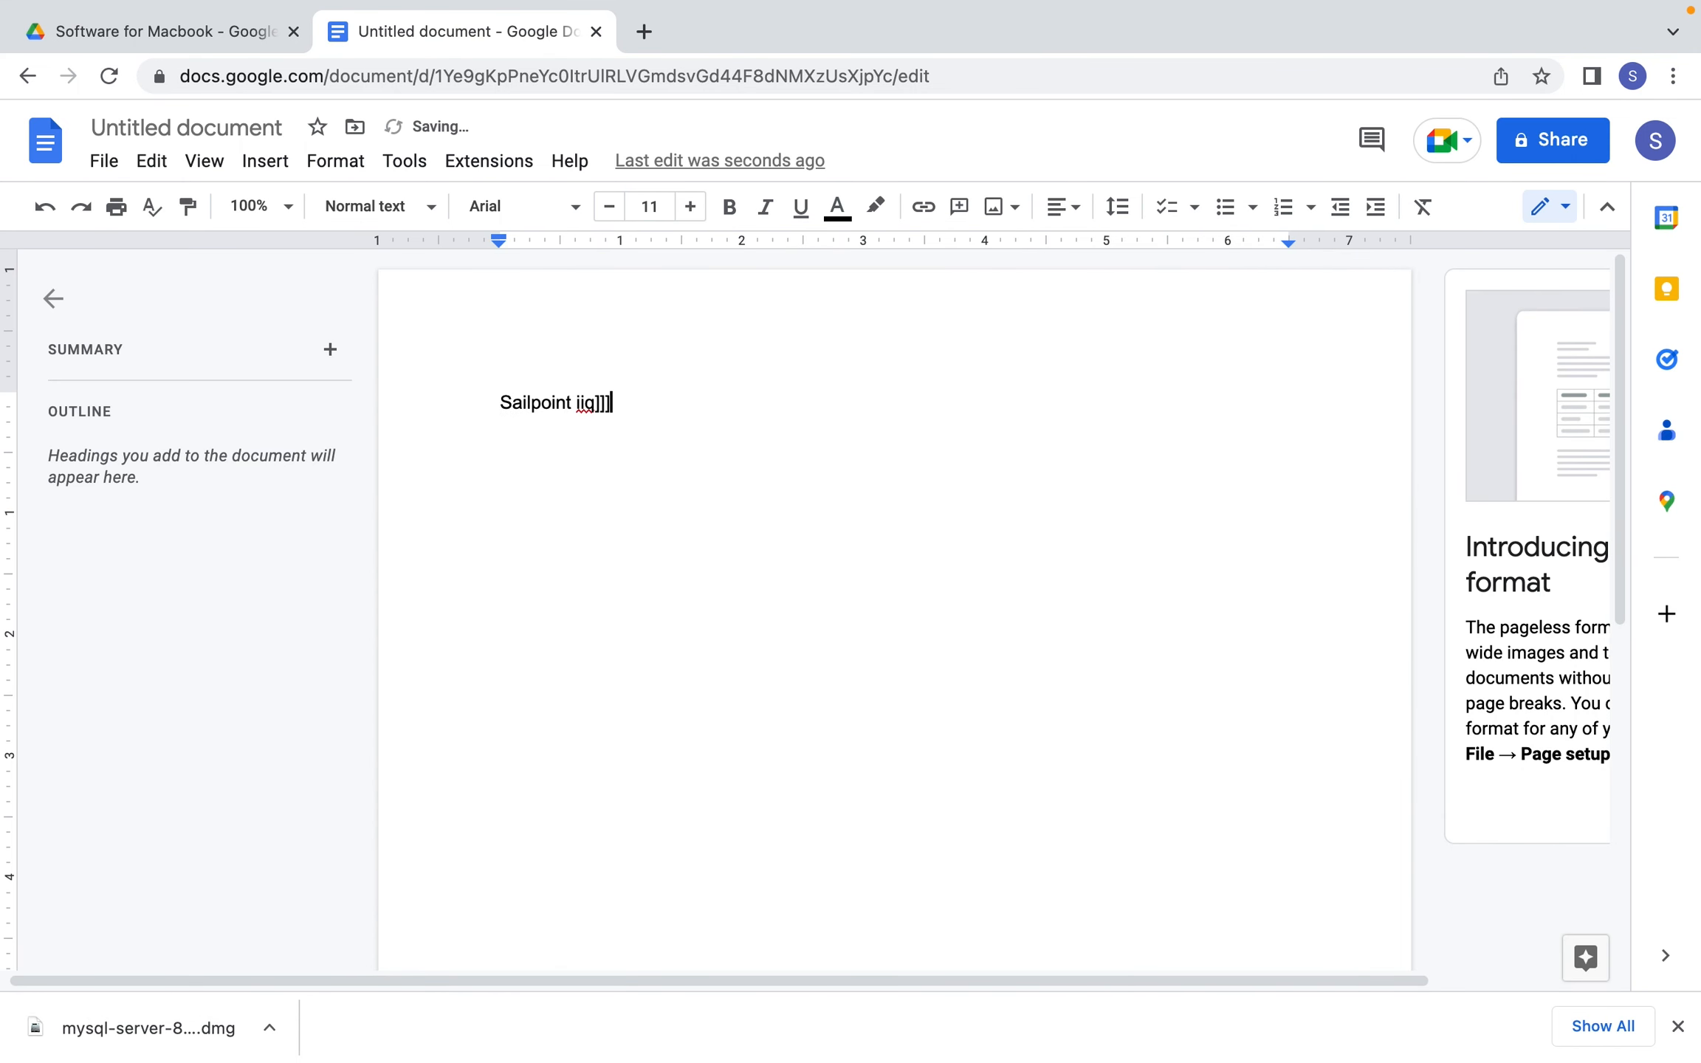
key("BackSpace")
key("BackSpace")
key("BackSpace")
key("BackSpace")
key("BackSpace")
key("BackSpace")
key("BackSpace")
key("BackSpace")
key("BackSpace")
key("BackSpace")
key("BackSpace")
key("BackSpace")
key("BackSpace")
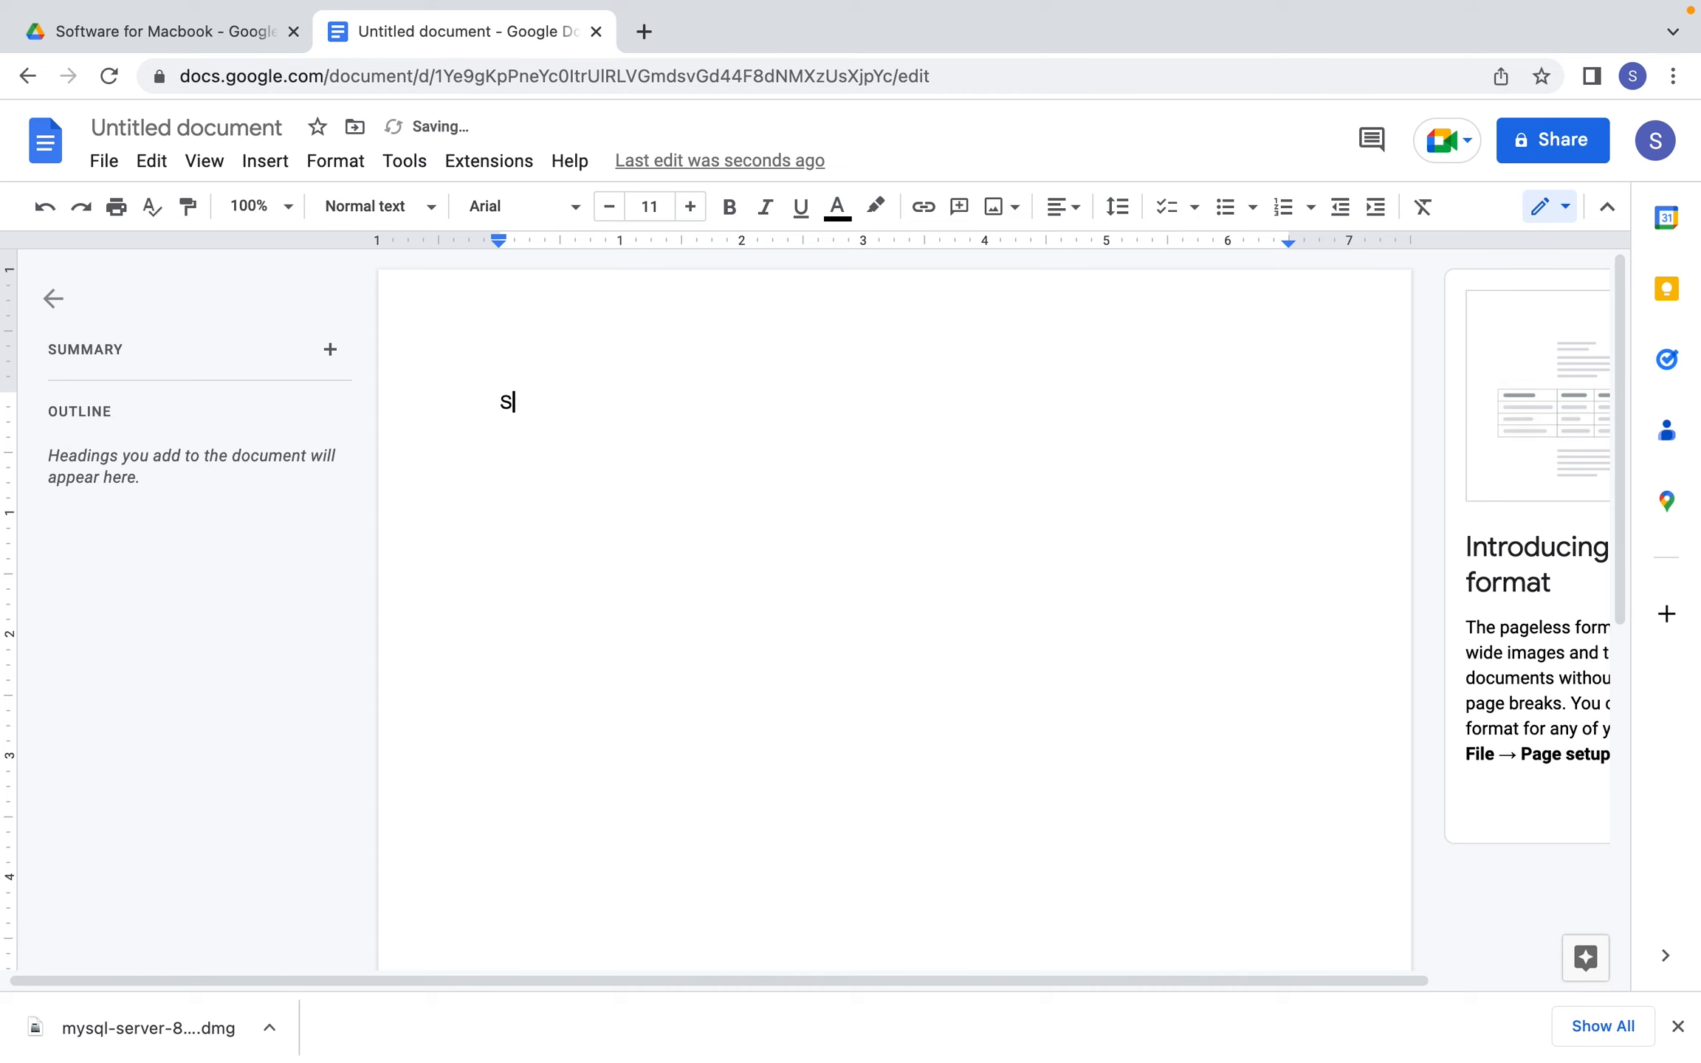
type("sailpointiiq")
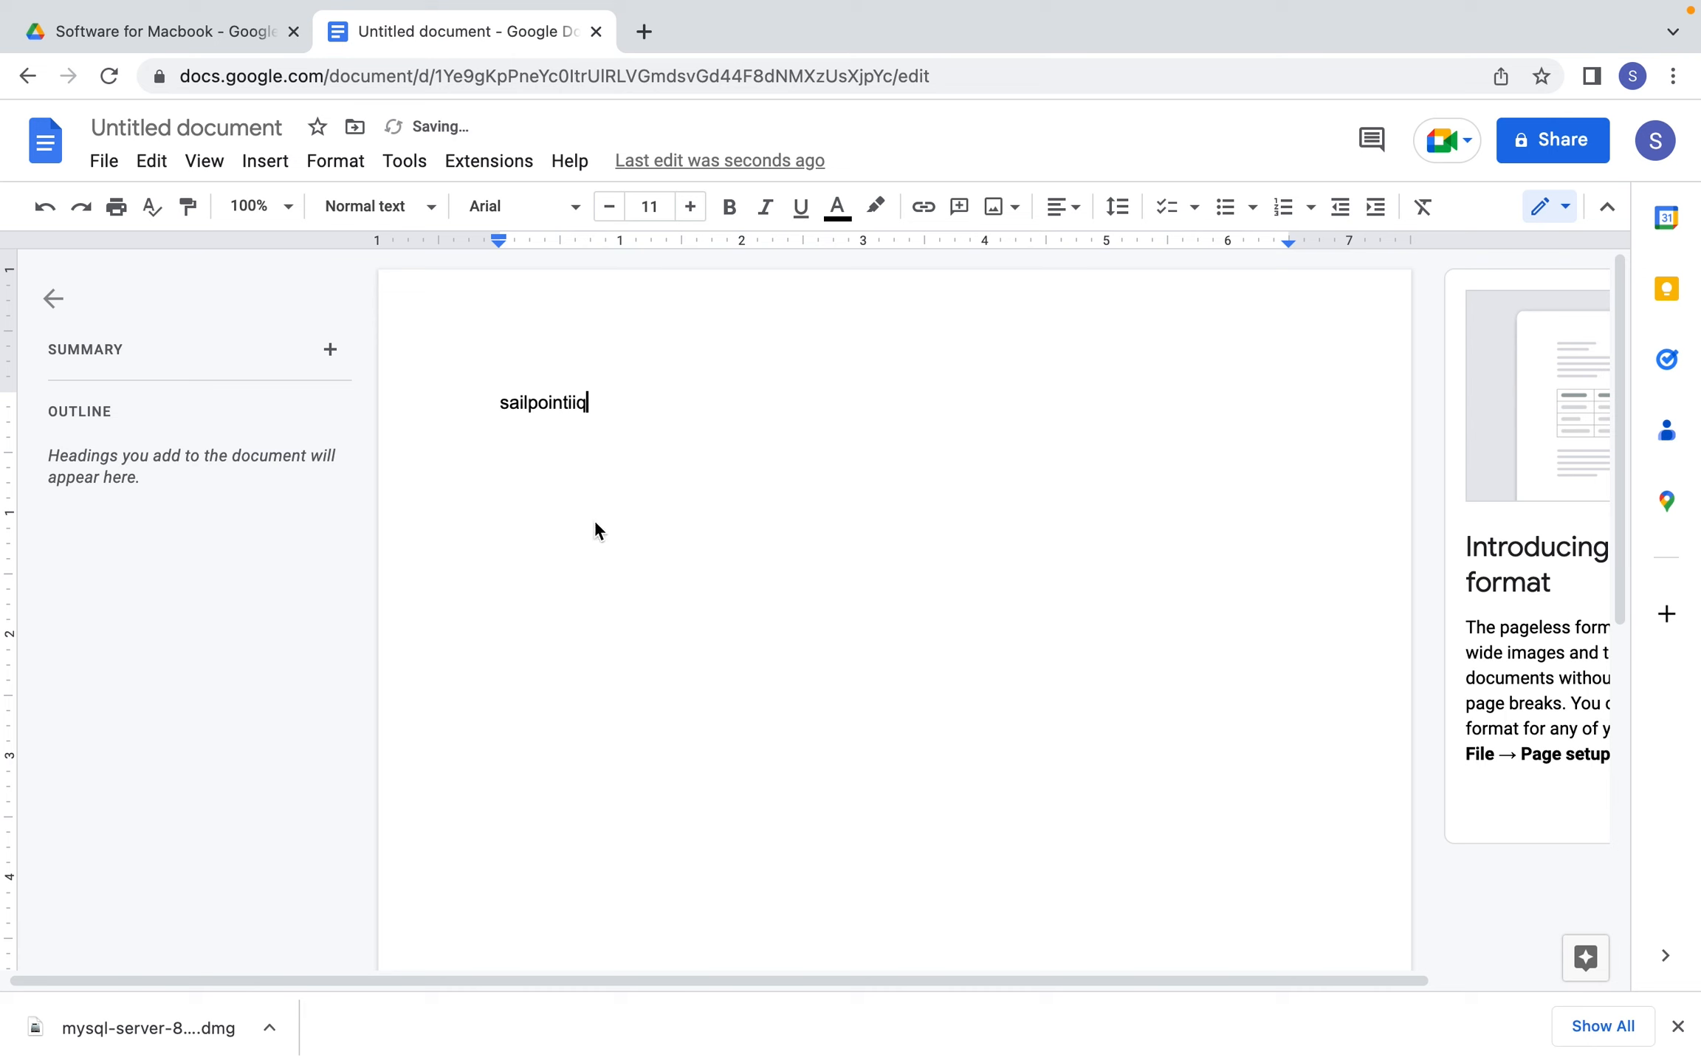
double_click(541, 408)
right_click(541, 408)
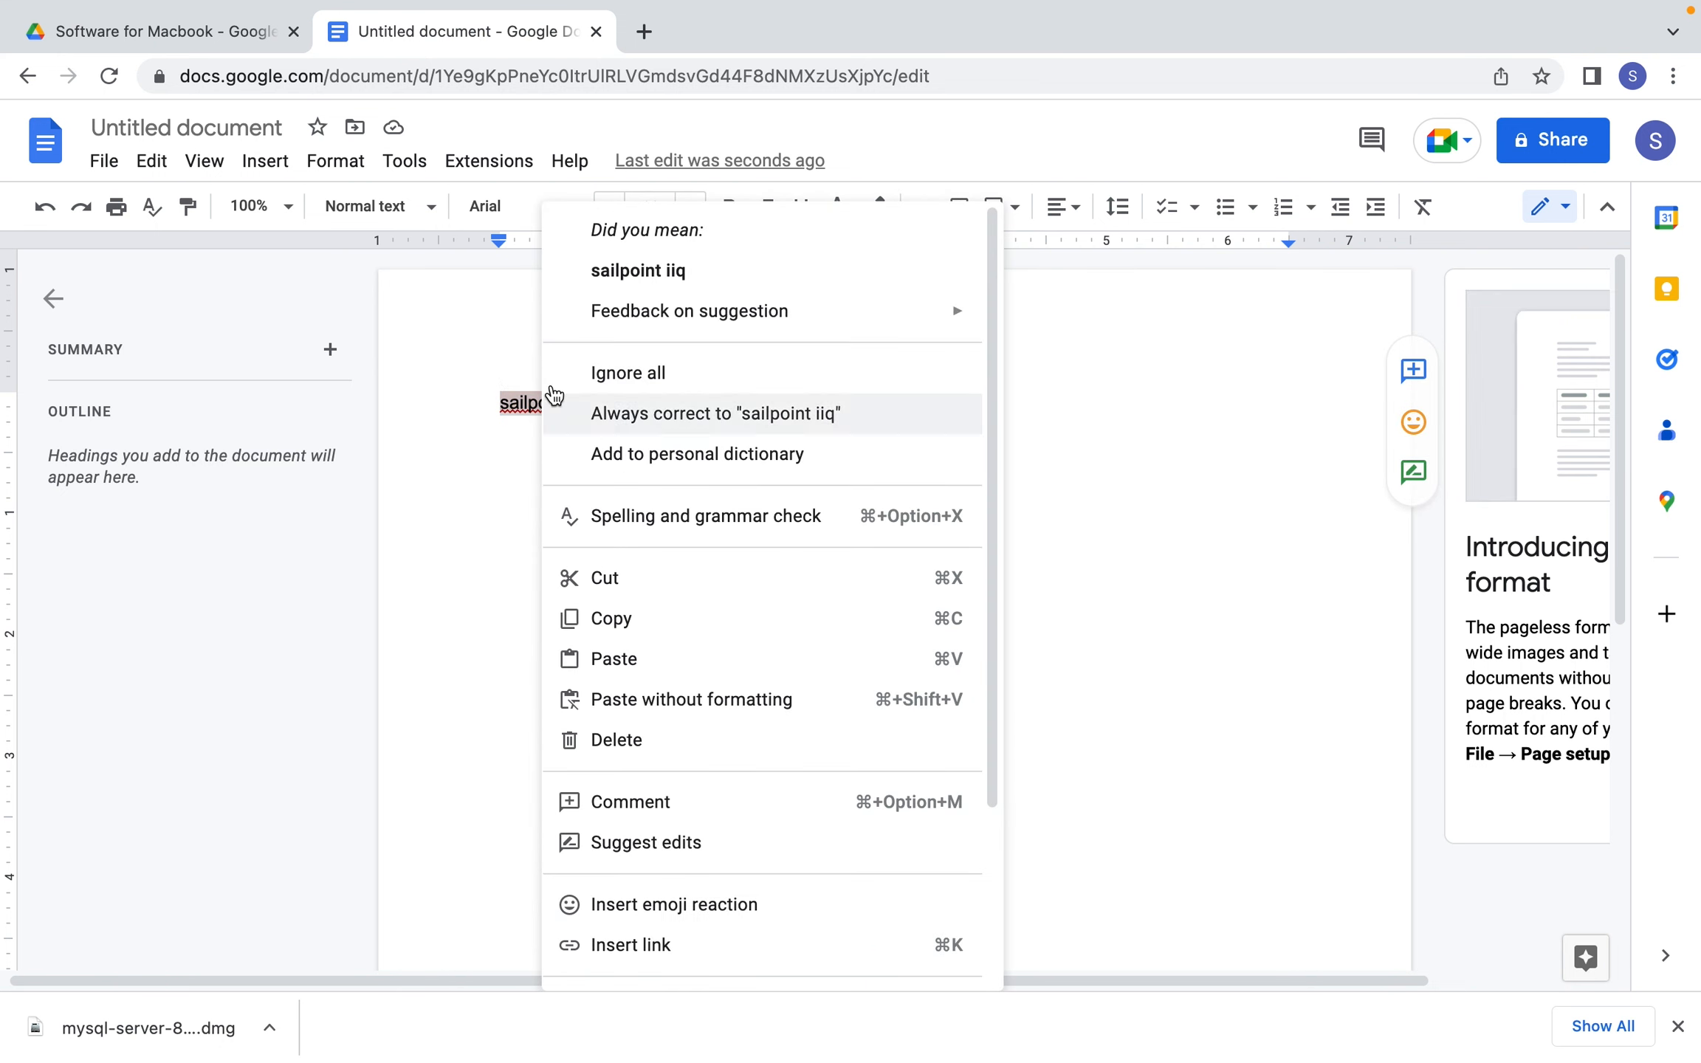
left_click(612, 620)
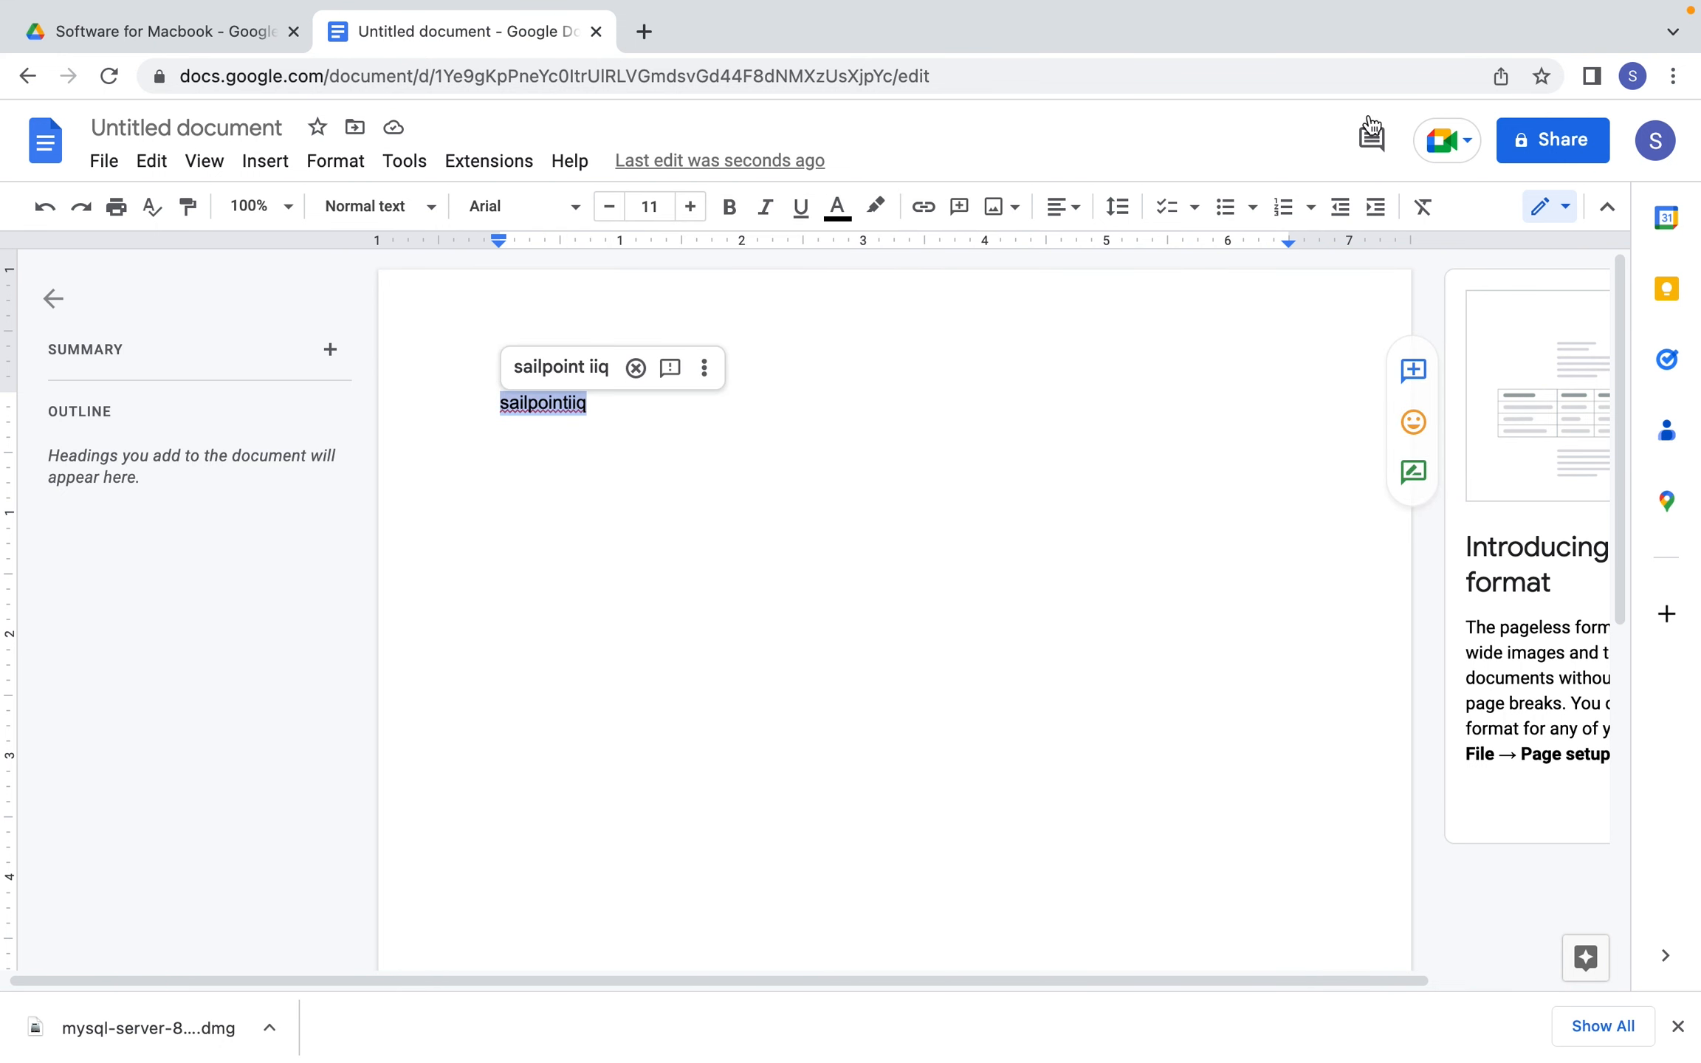
mouse_move(1306, 1040)
left_click(1410, 1026)
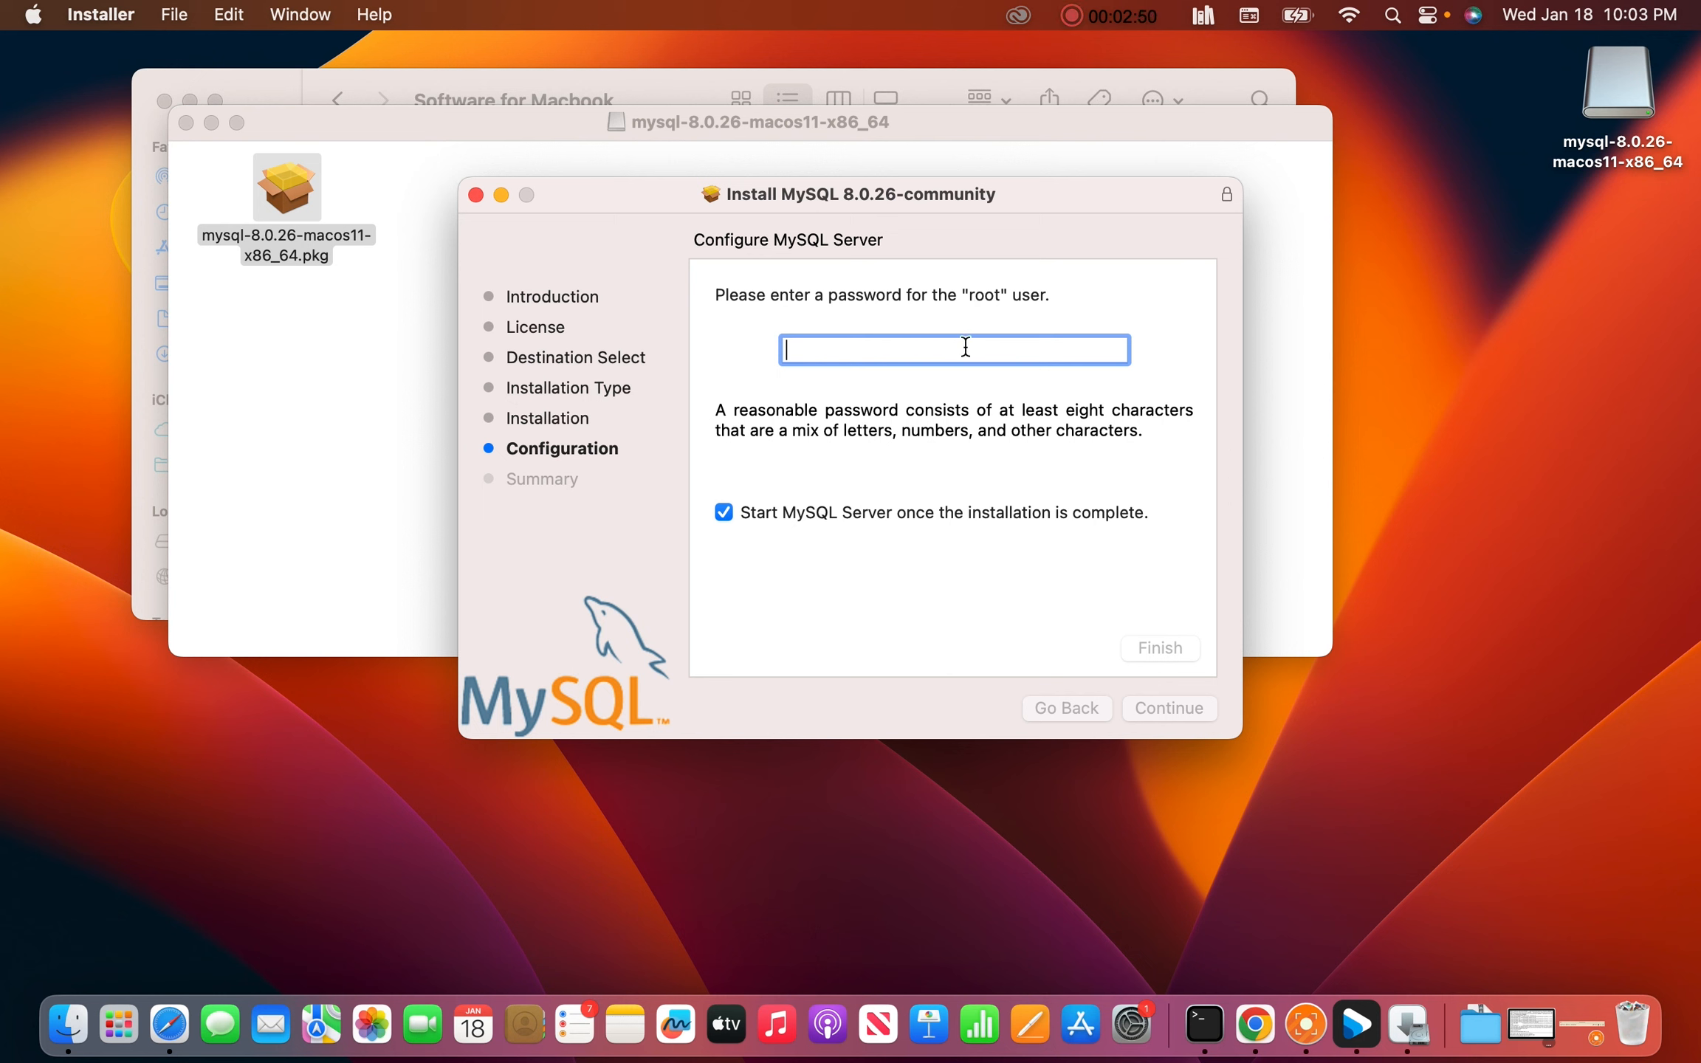
Enter the root password, finish configuration, and authorize the database setup with the administrator password
type("••••••••••••")
left_click(1150, 649)
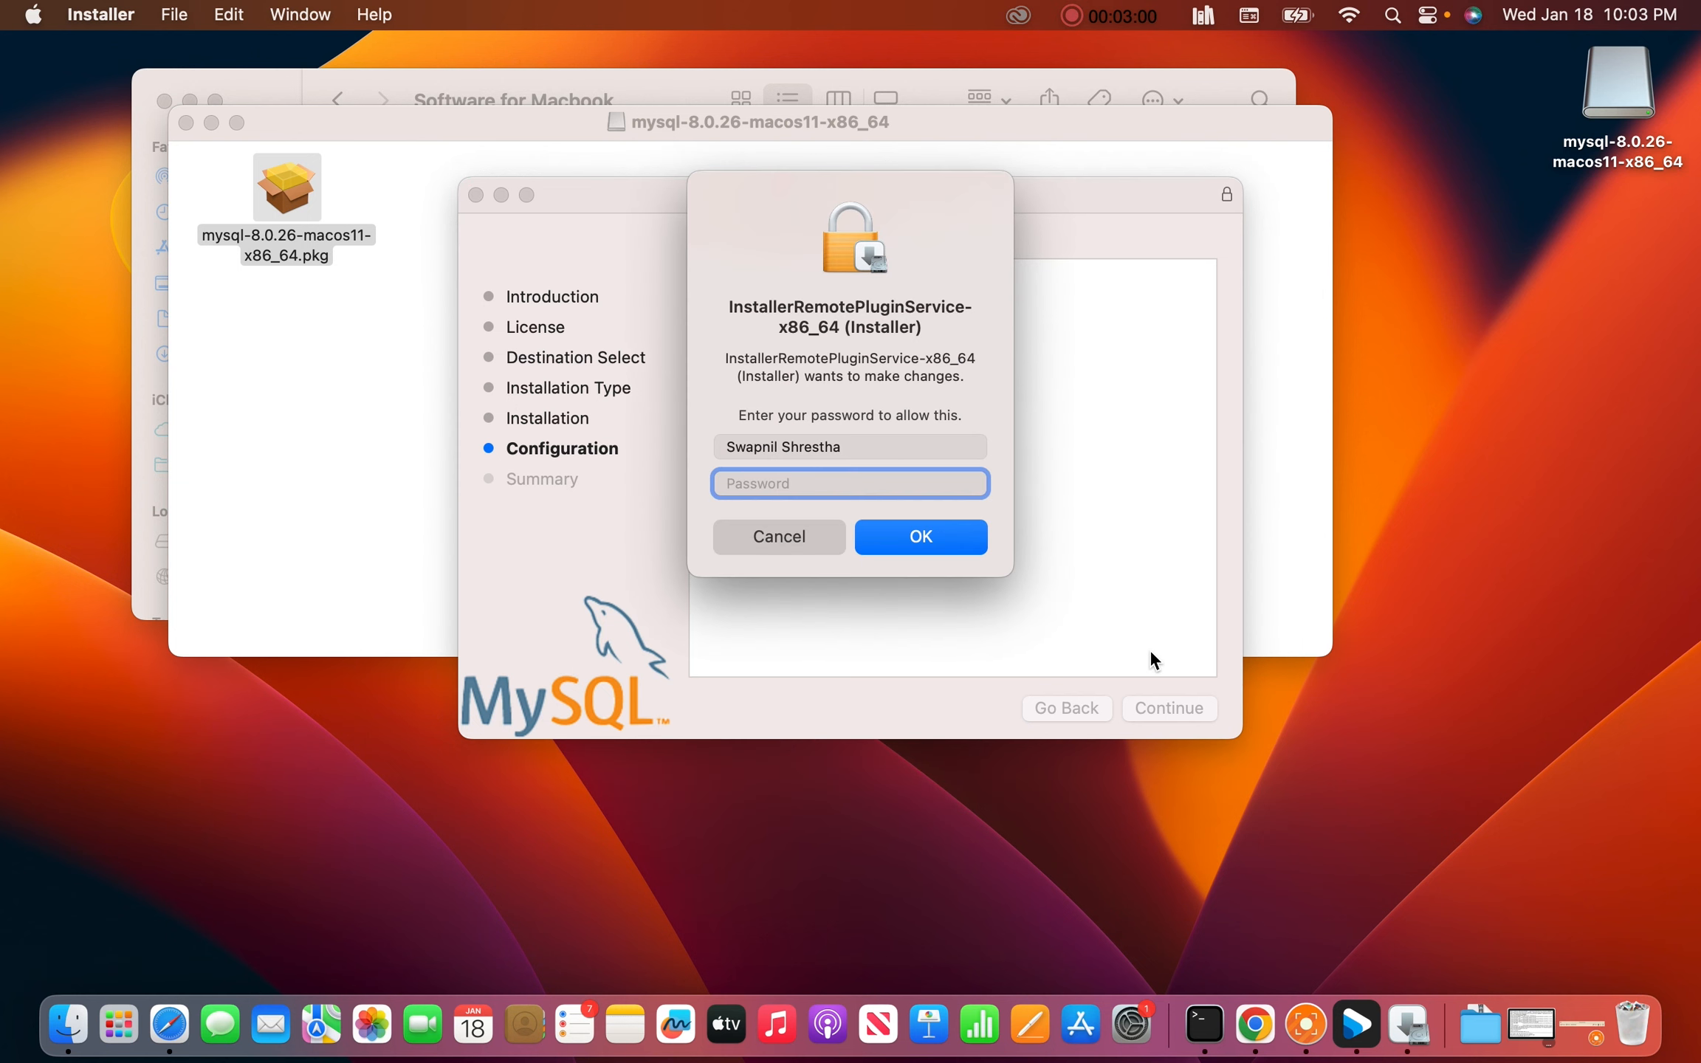
key("Caps_Lock")
type("•")
key("Caps_Lock")
type("••••")
key("Caps_Lock")
type("•")
key("Caps_Lock")
type("•••••••••")
left_click(878, 533)
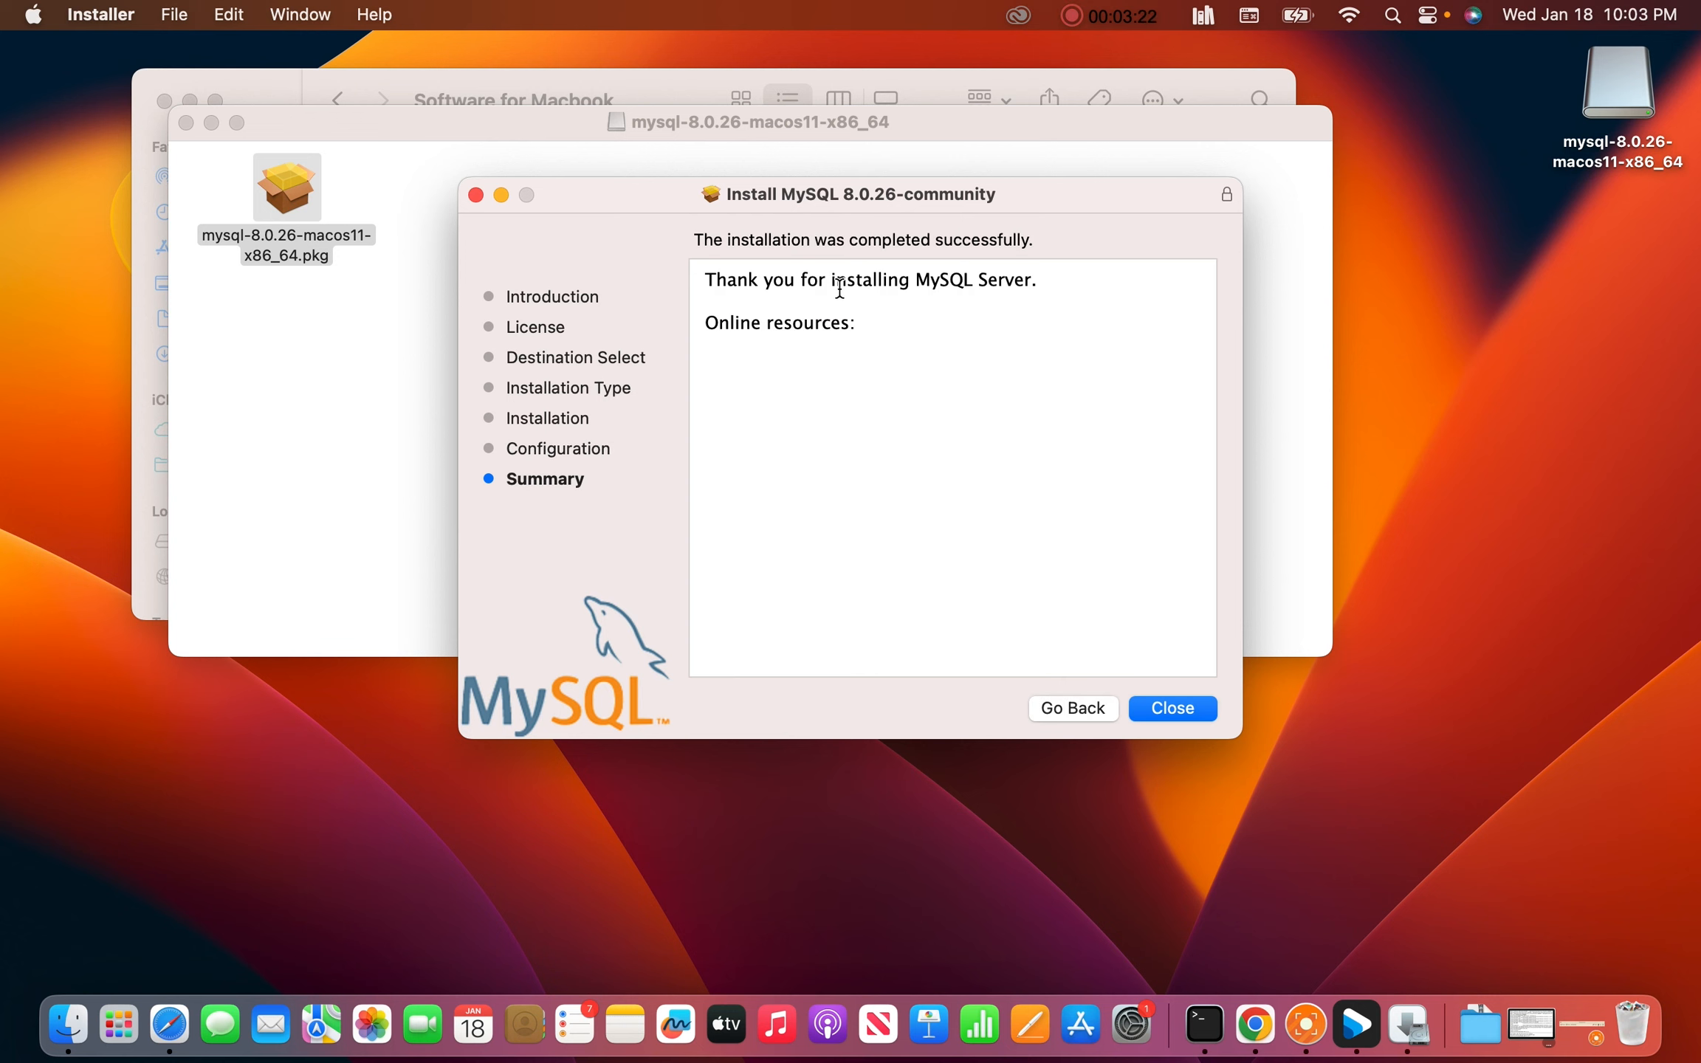
Close the finished installer and keep the MySQL installer package
left_click(1171, 705)
left_click(761, 582)
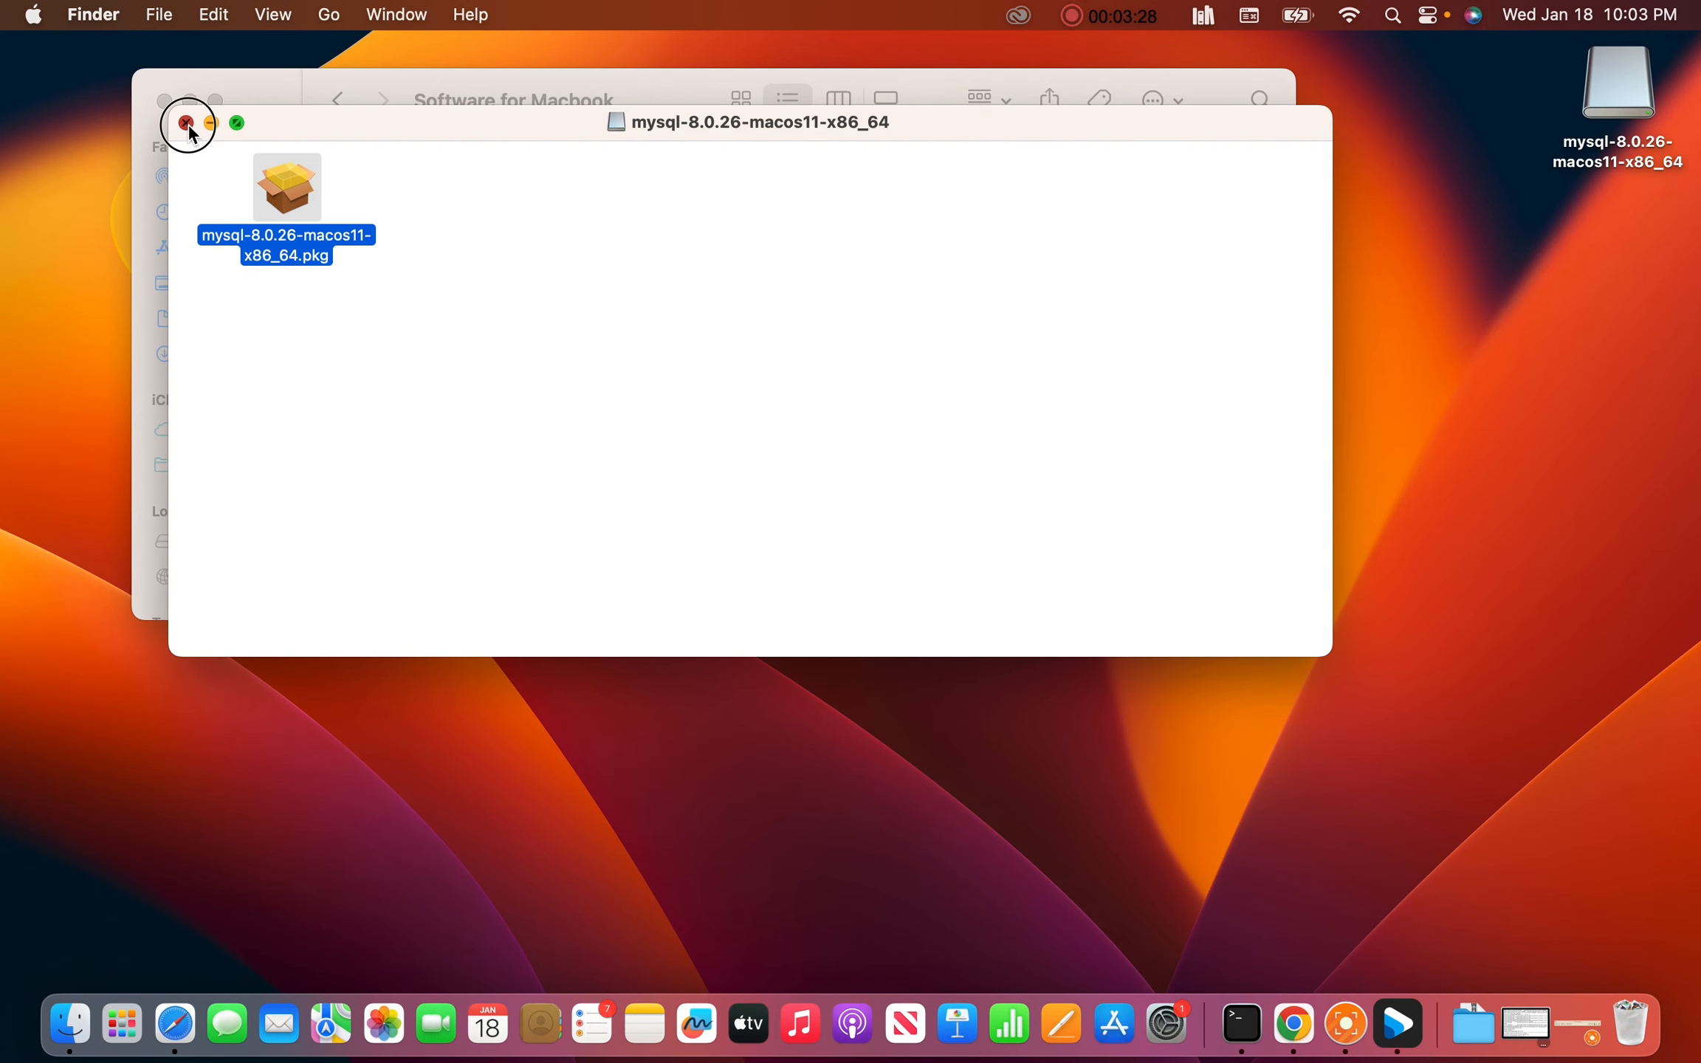
Close the server image window, mount the mysql-workbench image, and copy MySQLWorkbench into Applications
left_click(187, 124)
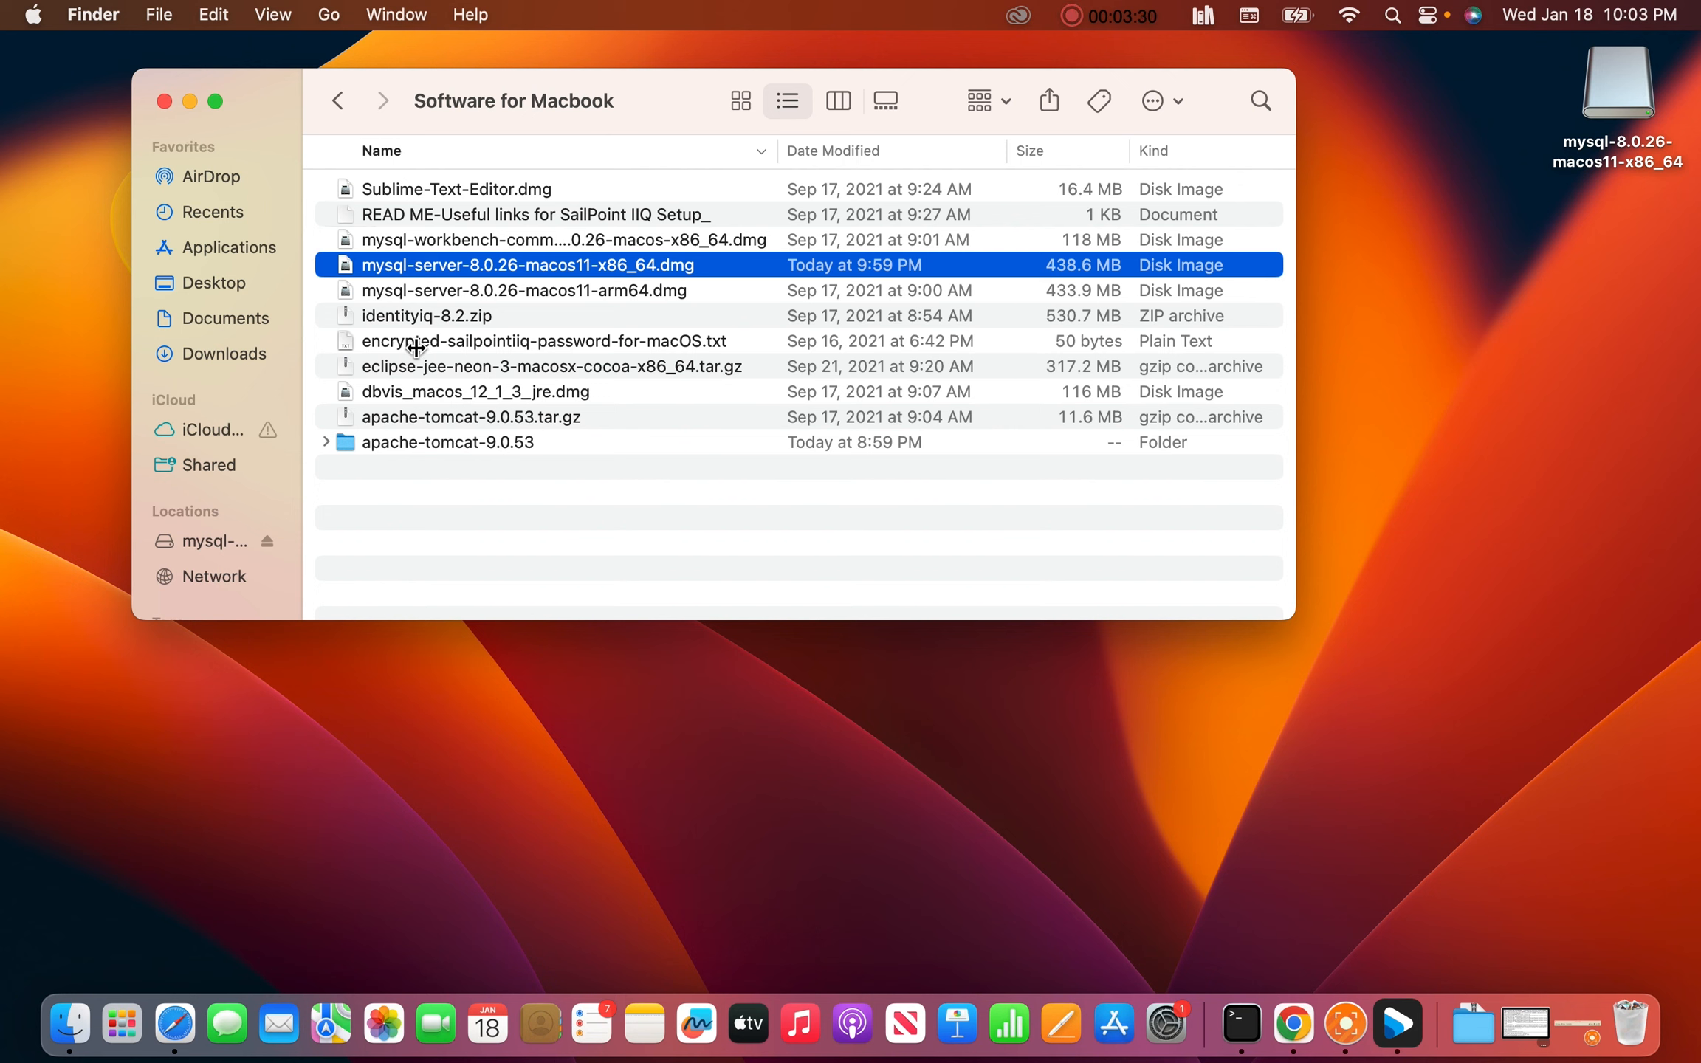
left_click(437, 528)
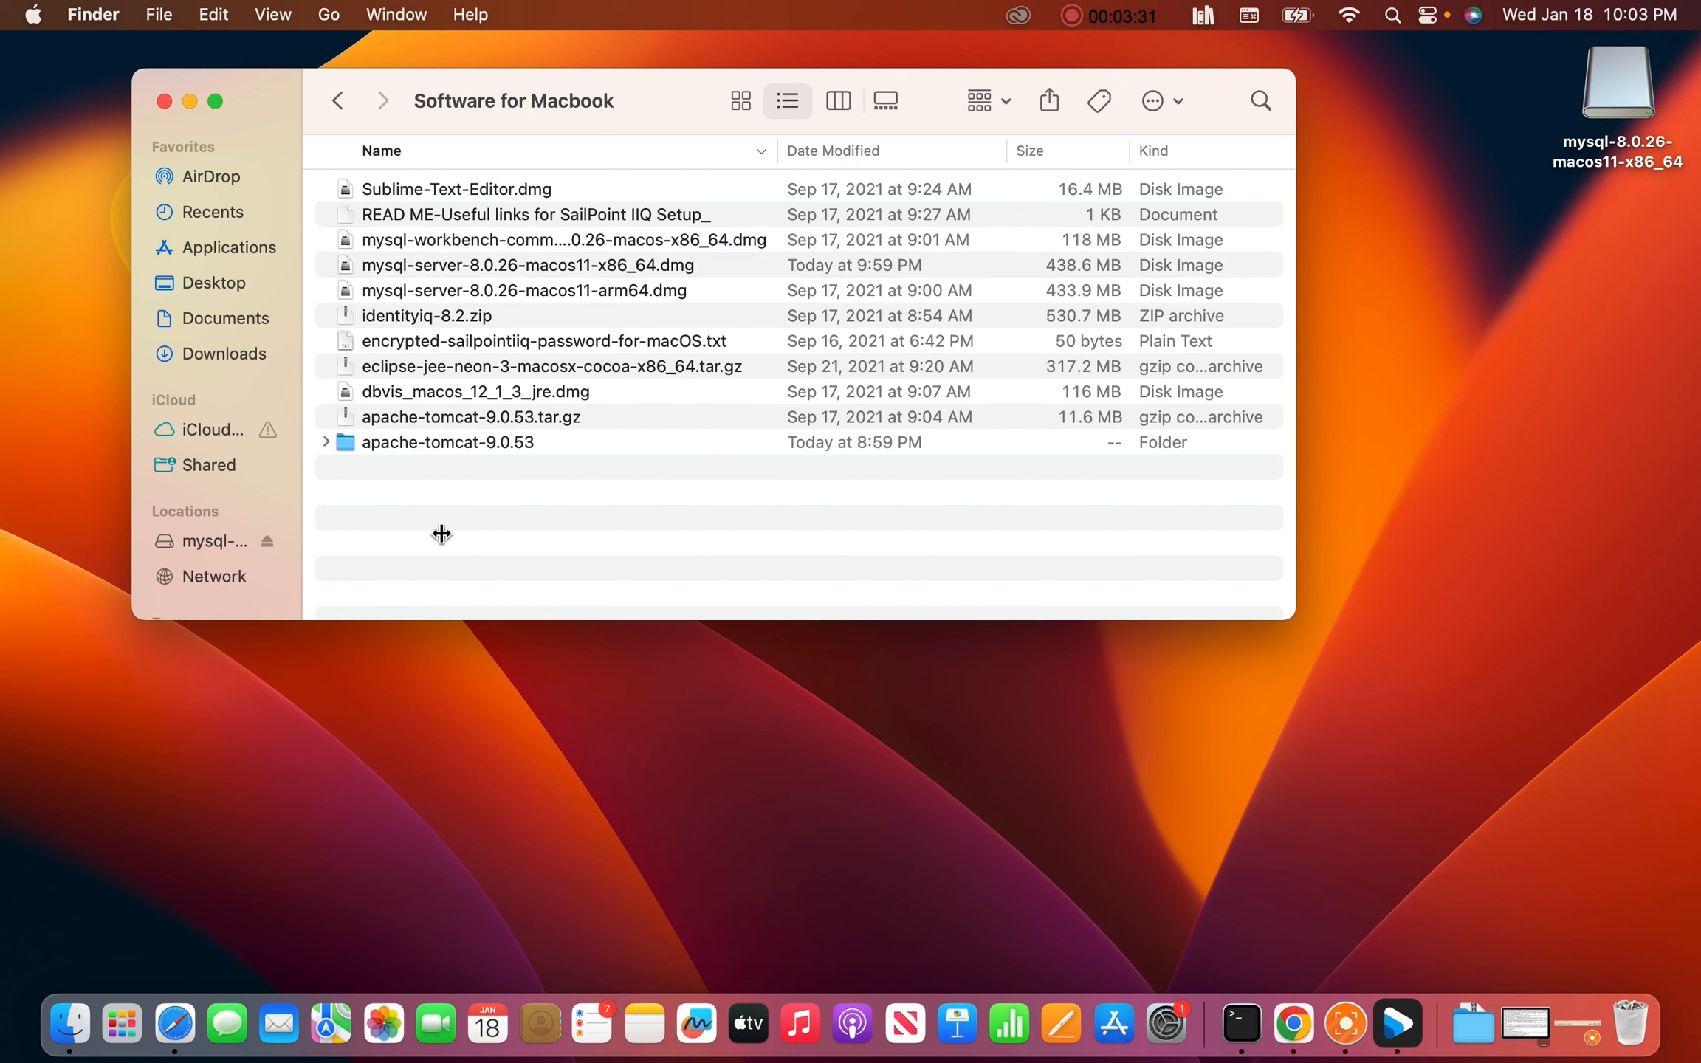
left_click(449, 243)
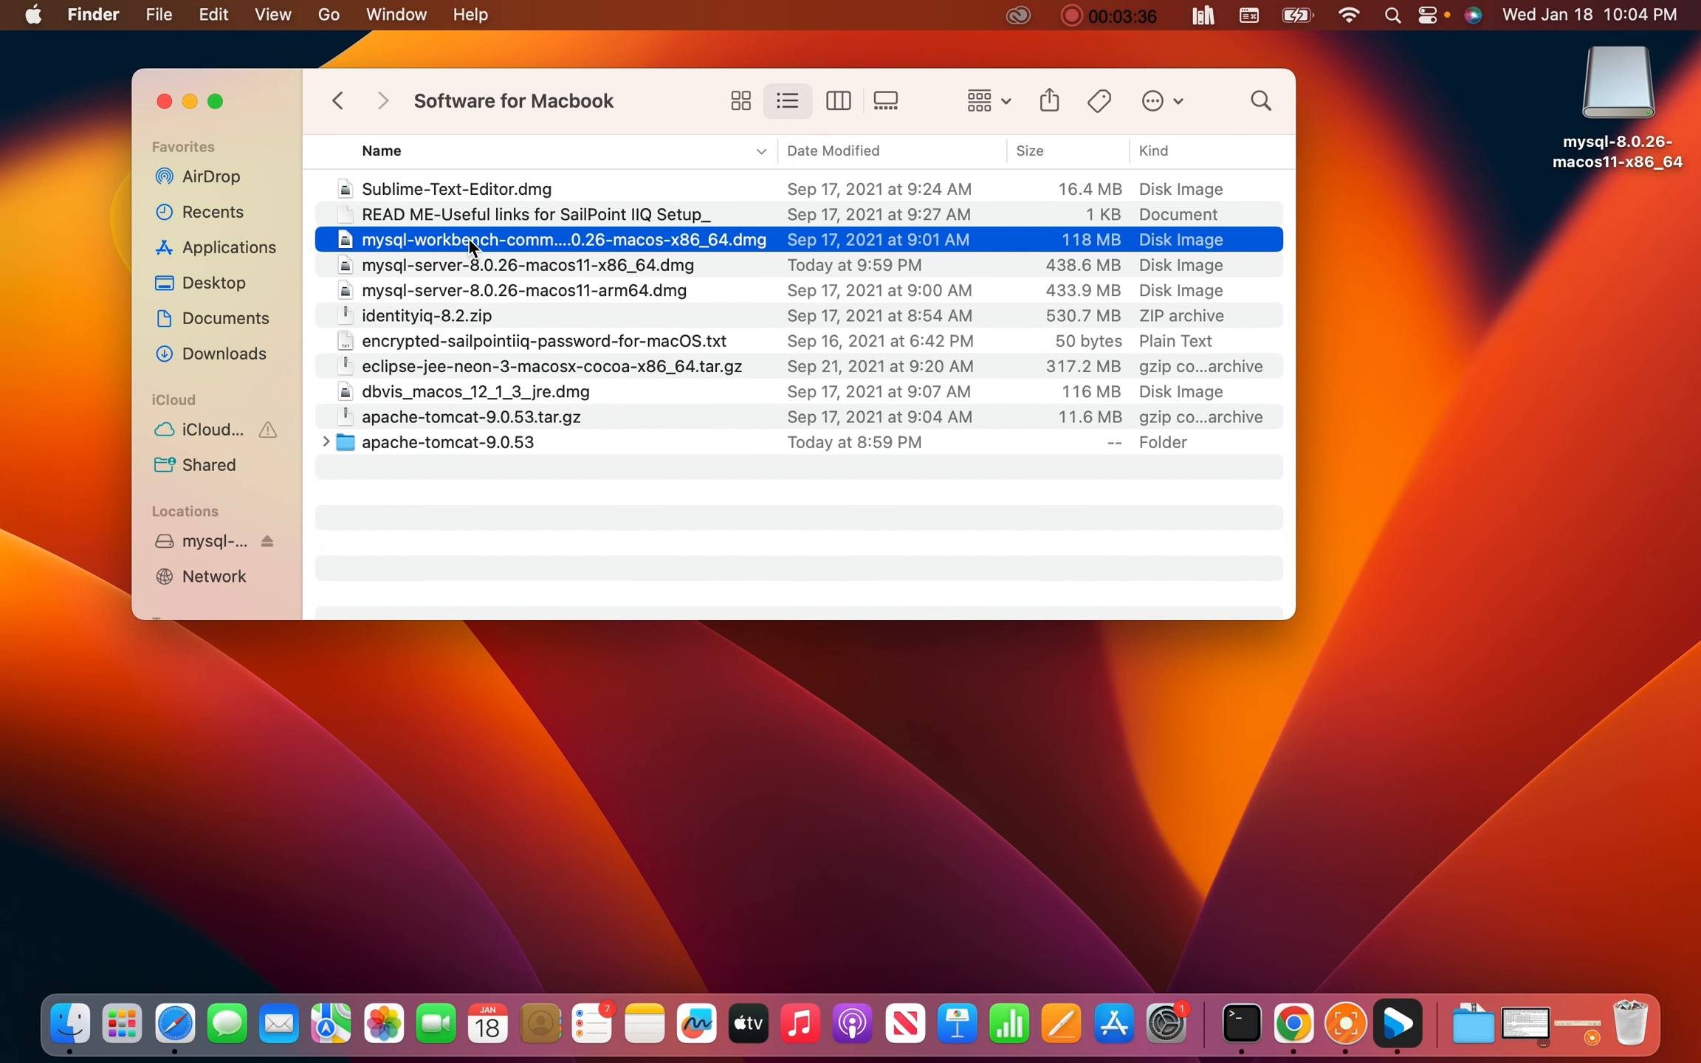
double_click(468, 240)
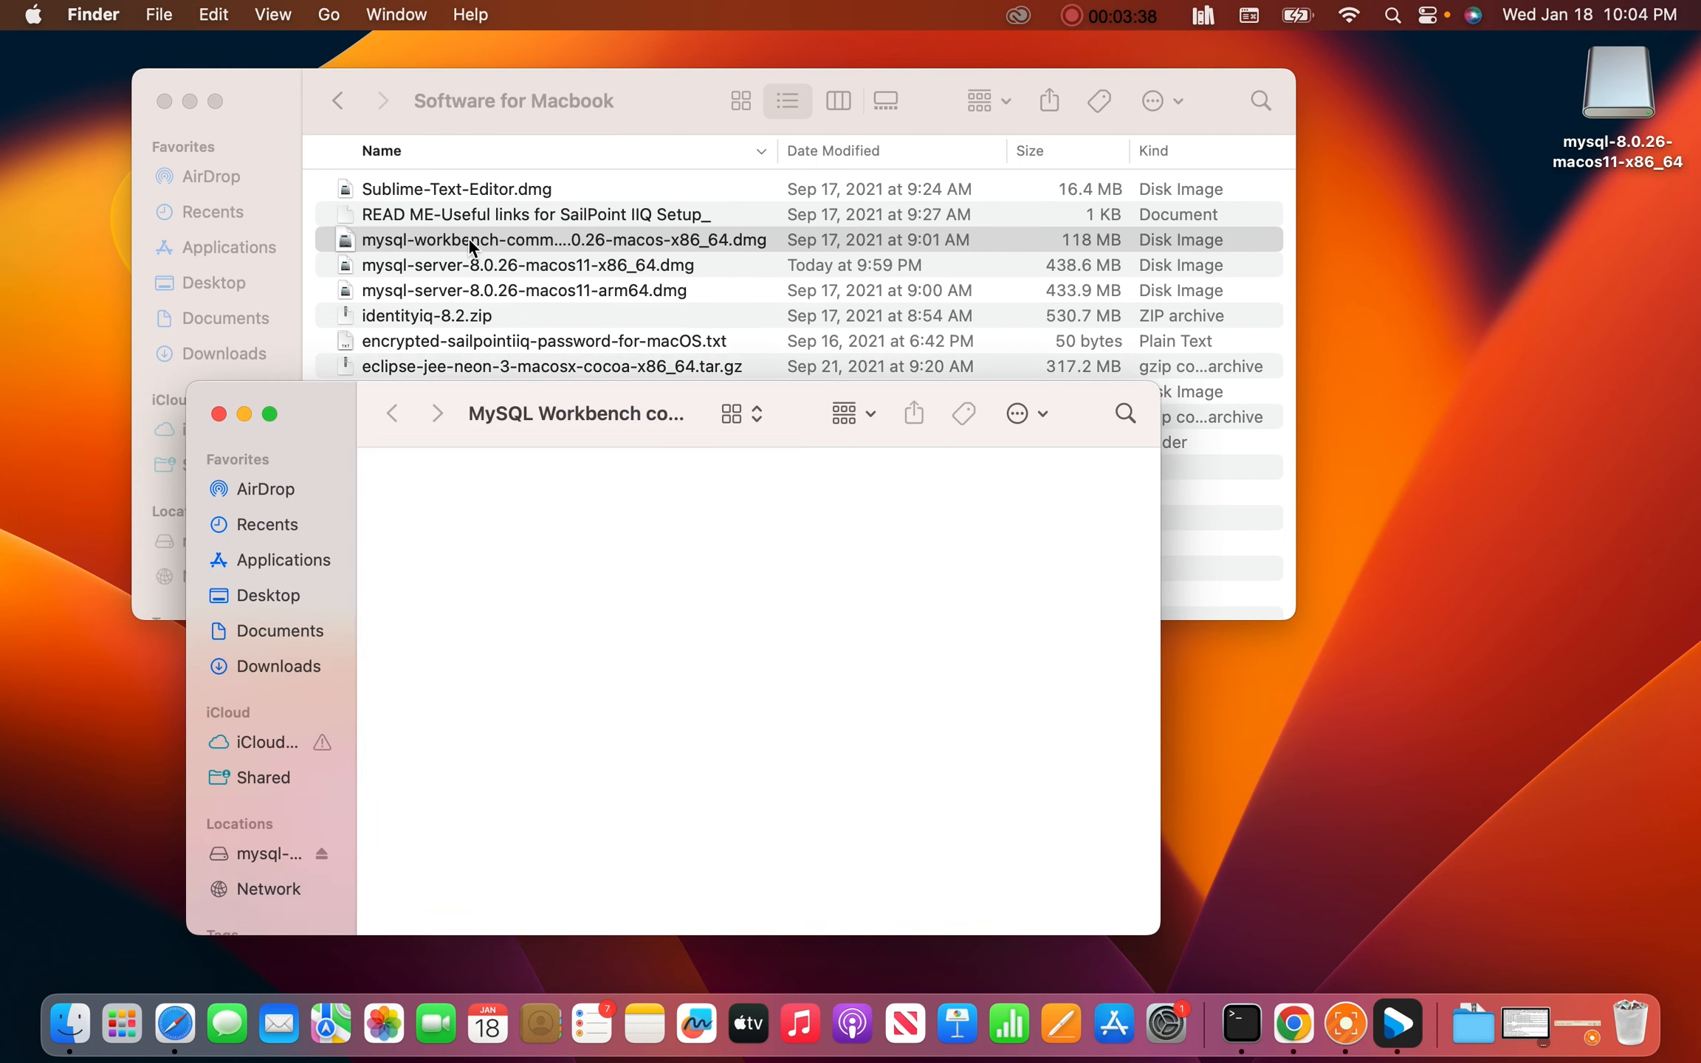
left_click_drag(600, 709, 639, 697)
left_click_drag(757, 675, 815, 688)
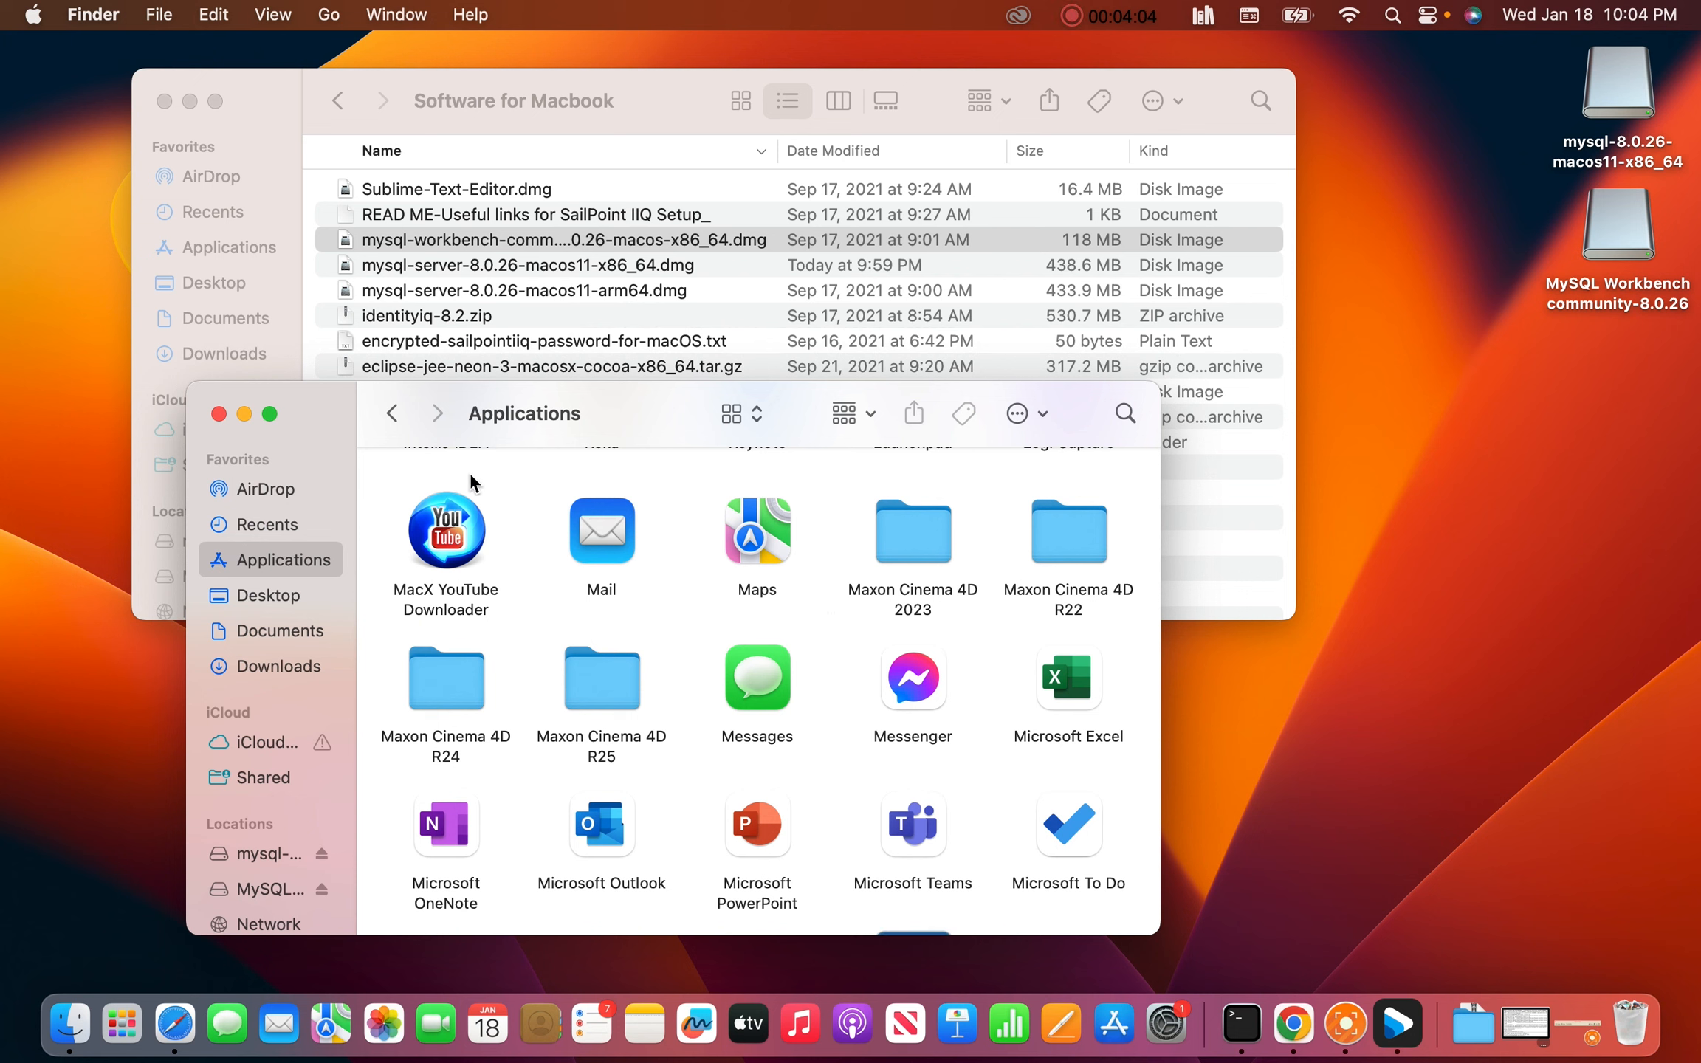
Launch MySQLWorkbench from Launchpad and minimize both Finder windows
left_click(121, 1030)
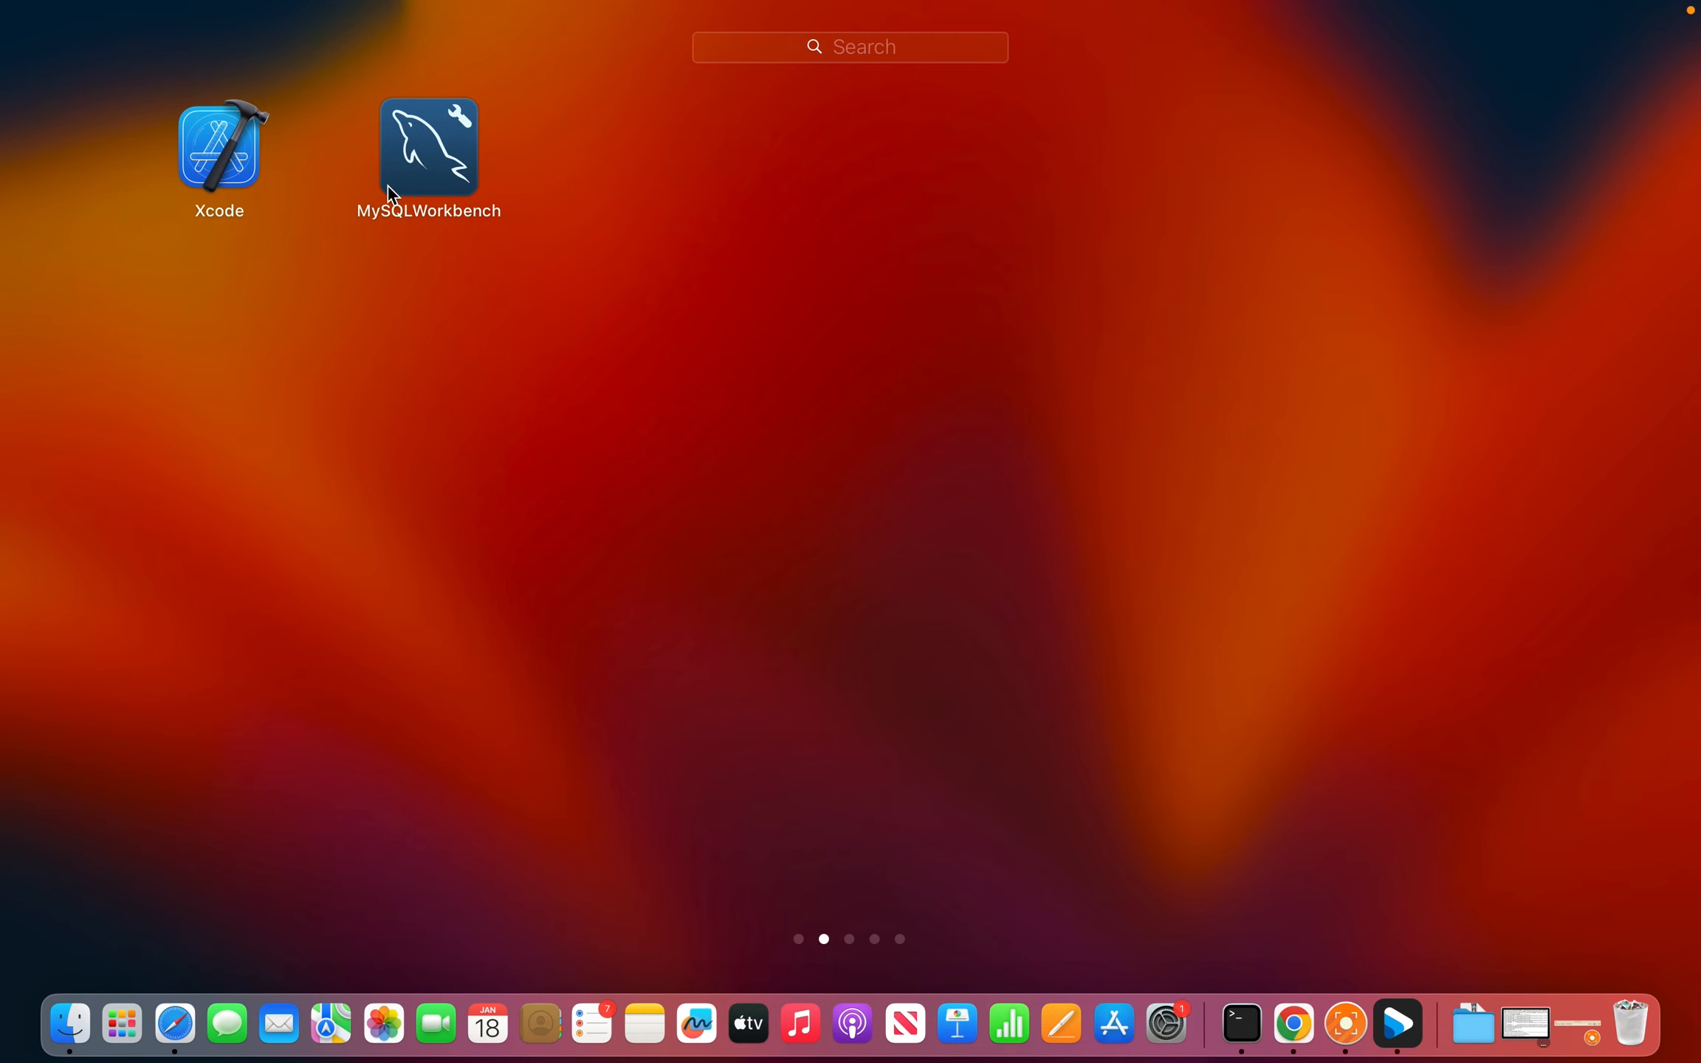
left_click(417, 180)
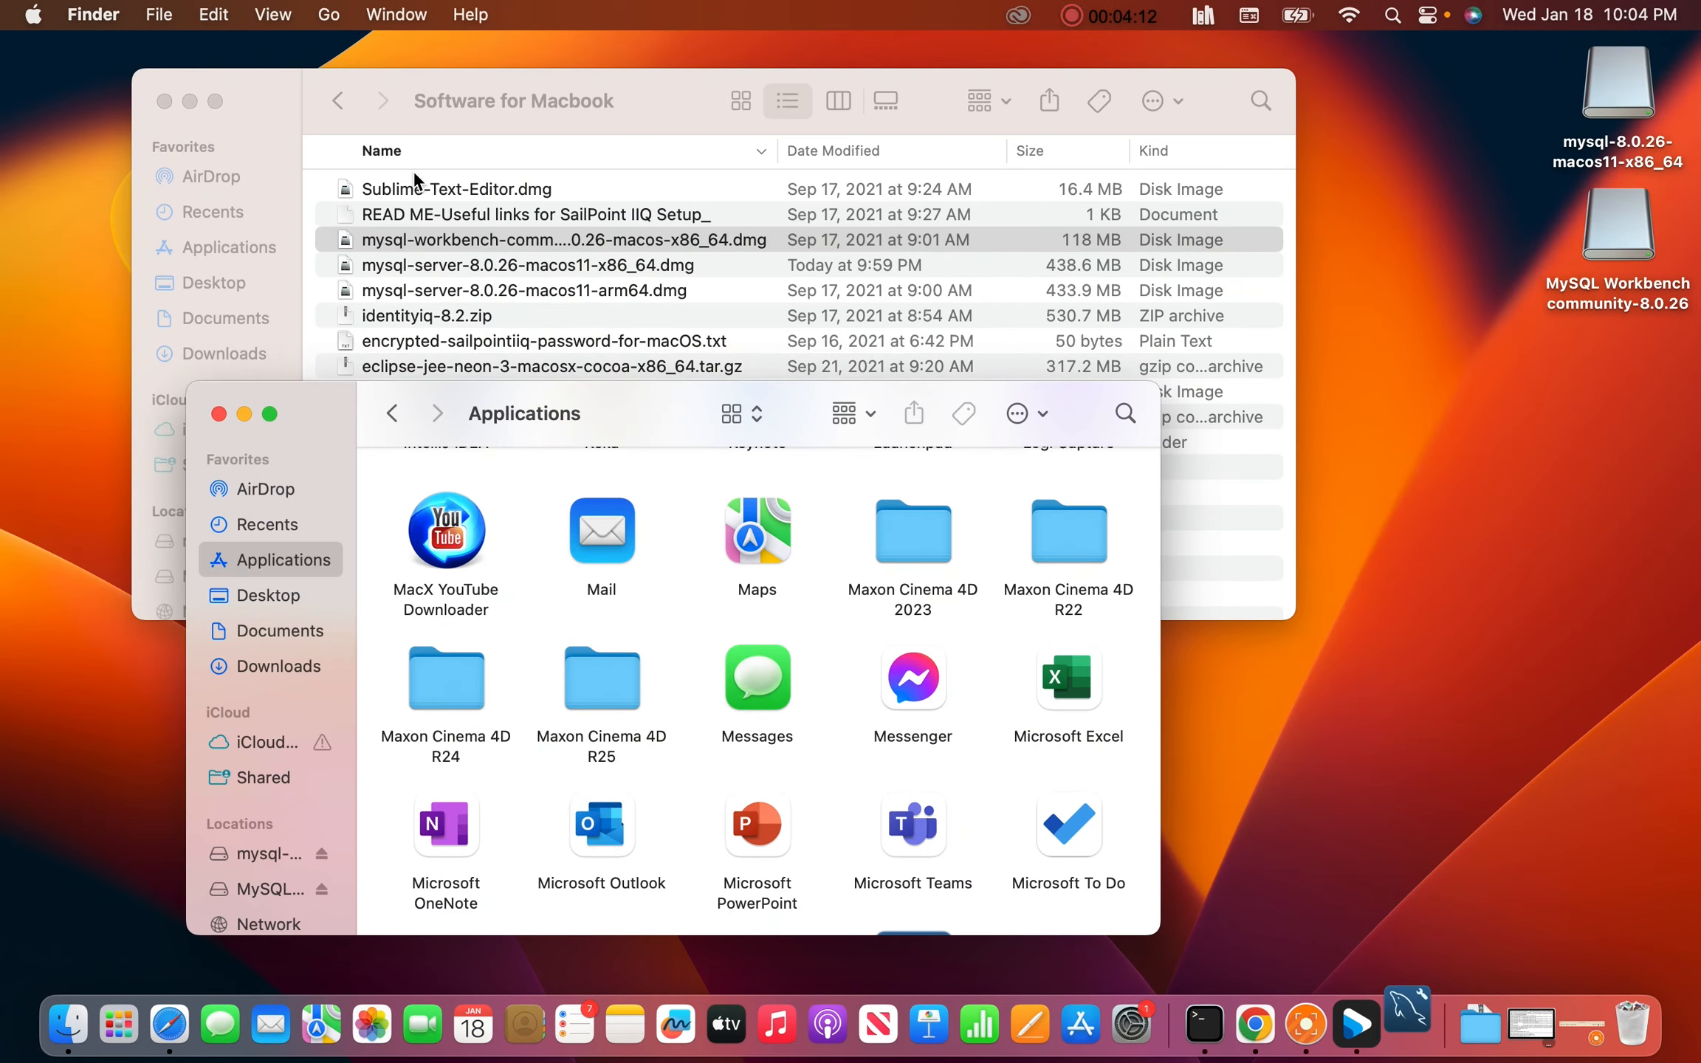
left_click(244, 414)
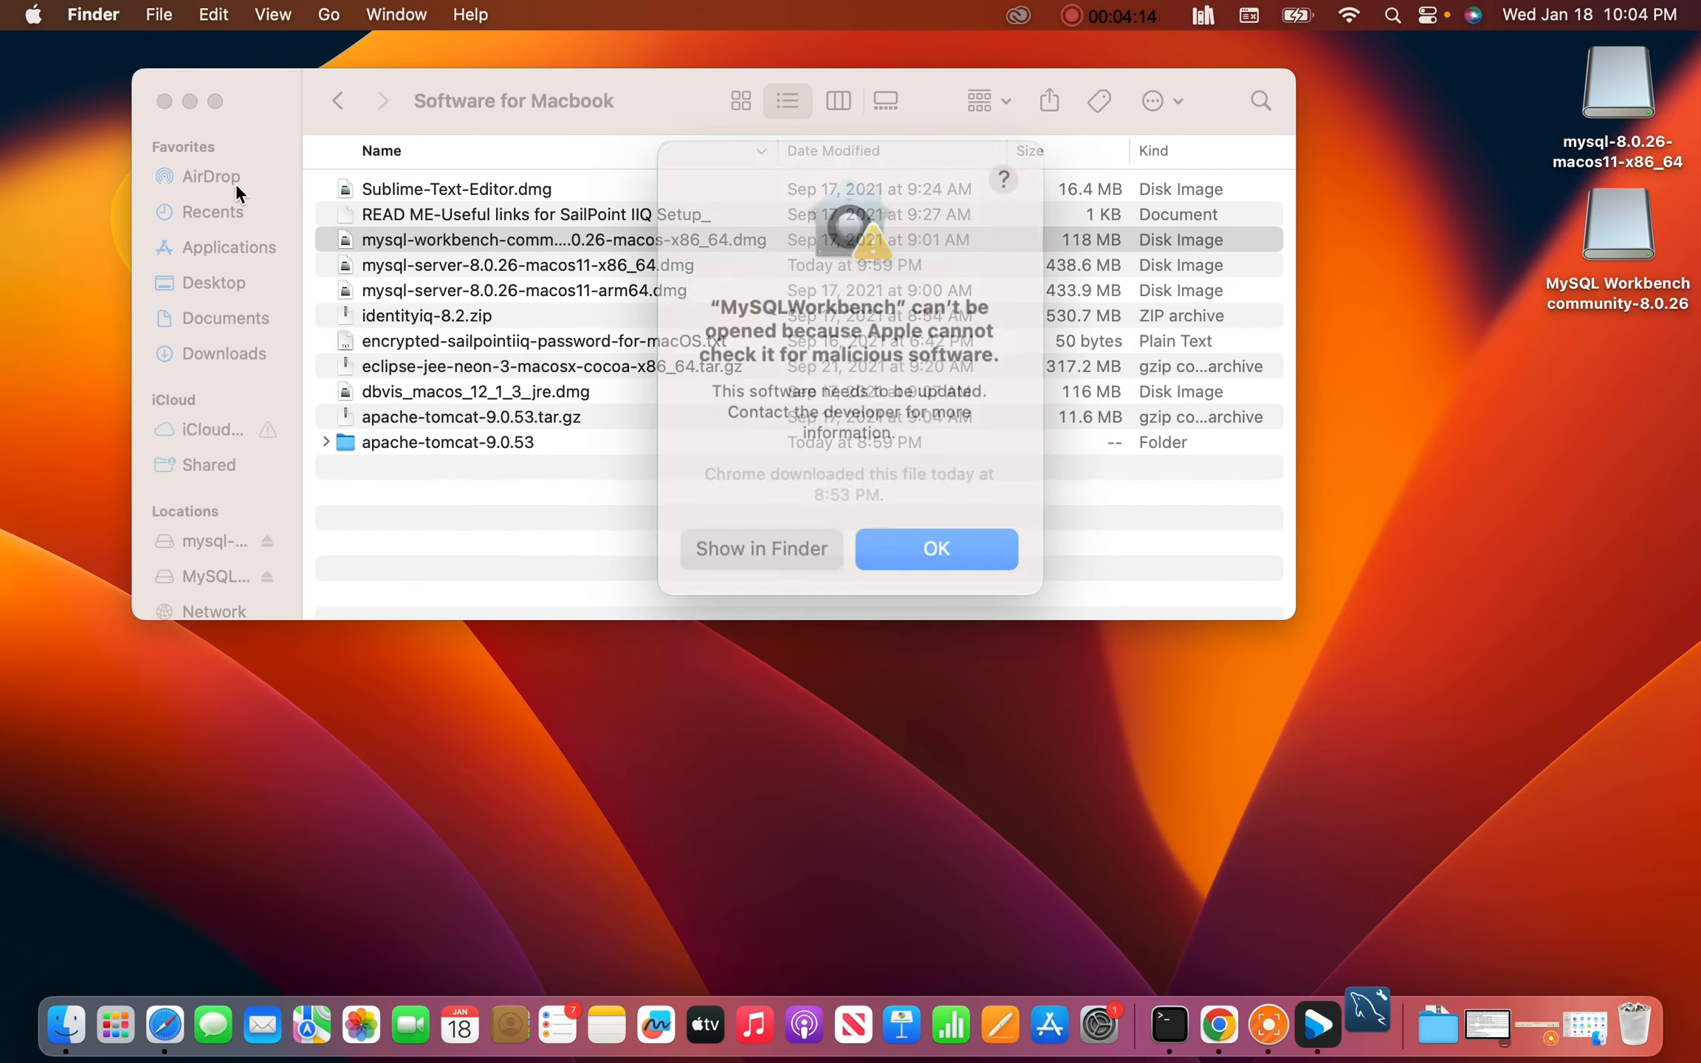
left_click(190, 102)
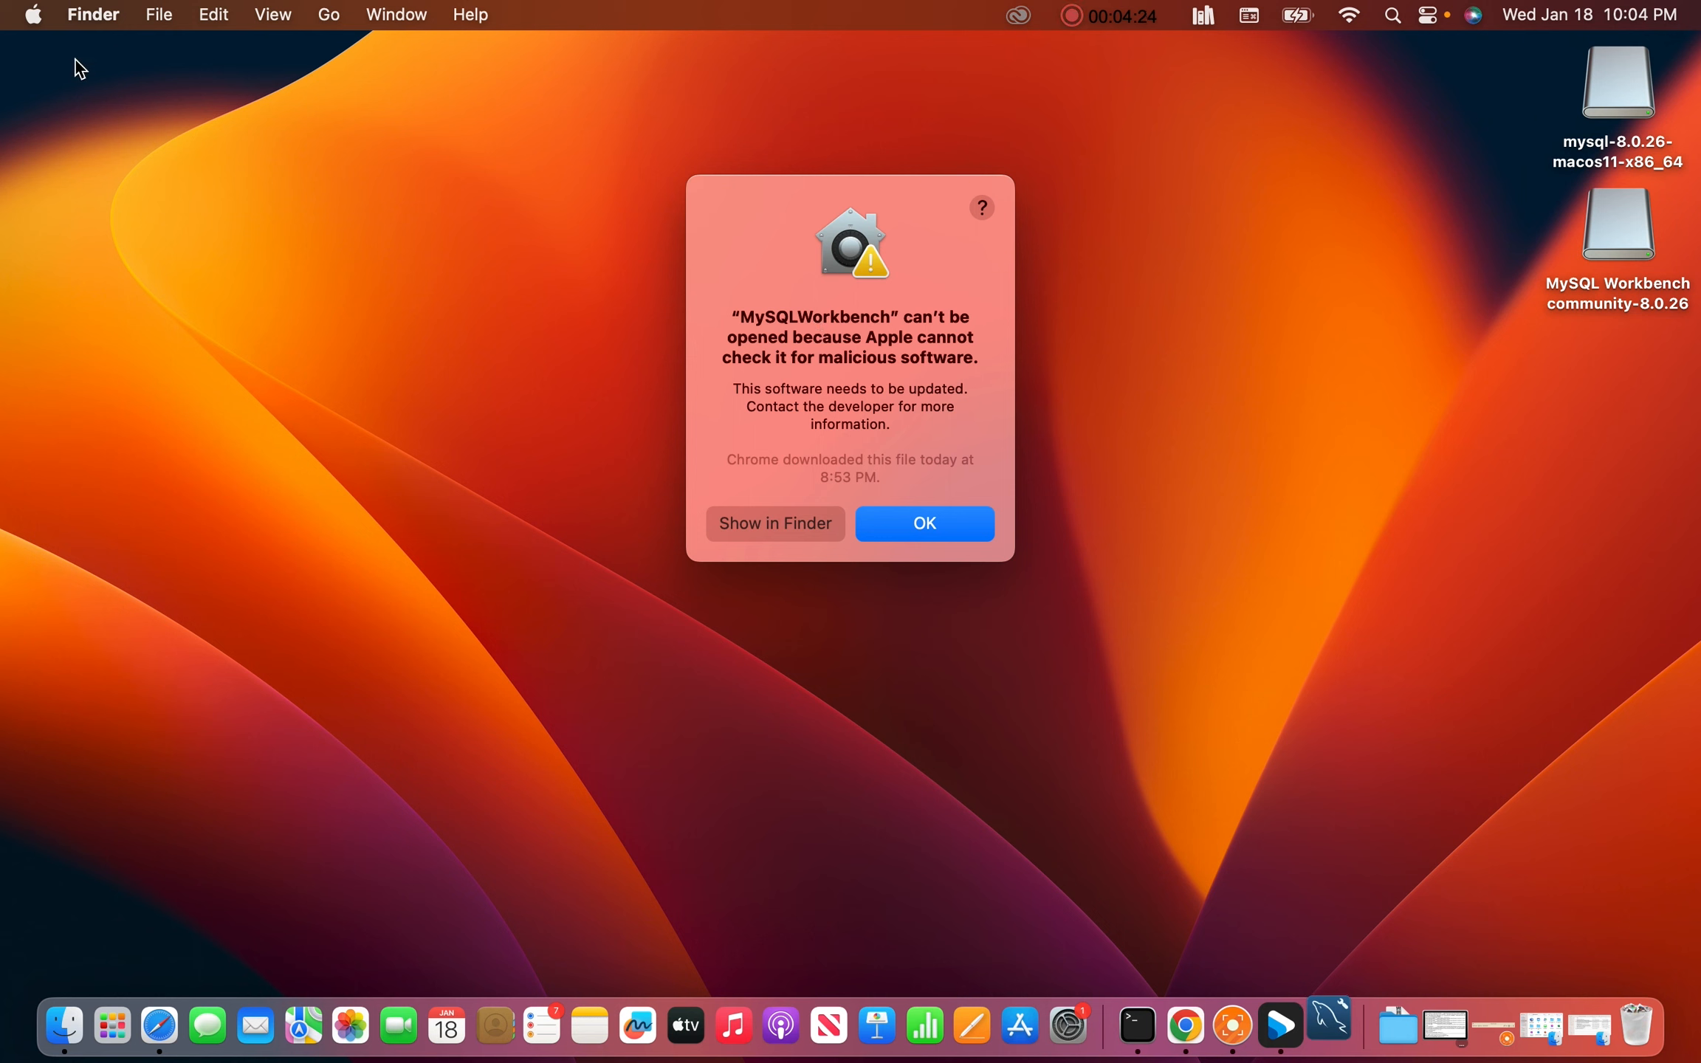
Open System Settings and reach Privacy & Security via a 'user' search to find MySQLWorkbench blocked
left_click(35, 17)
left_click(55, 95)
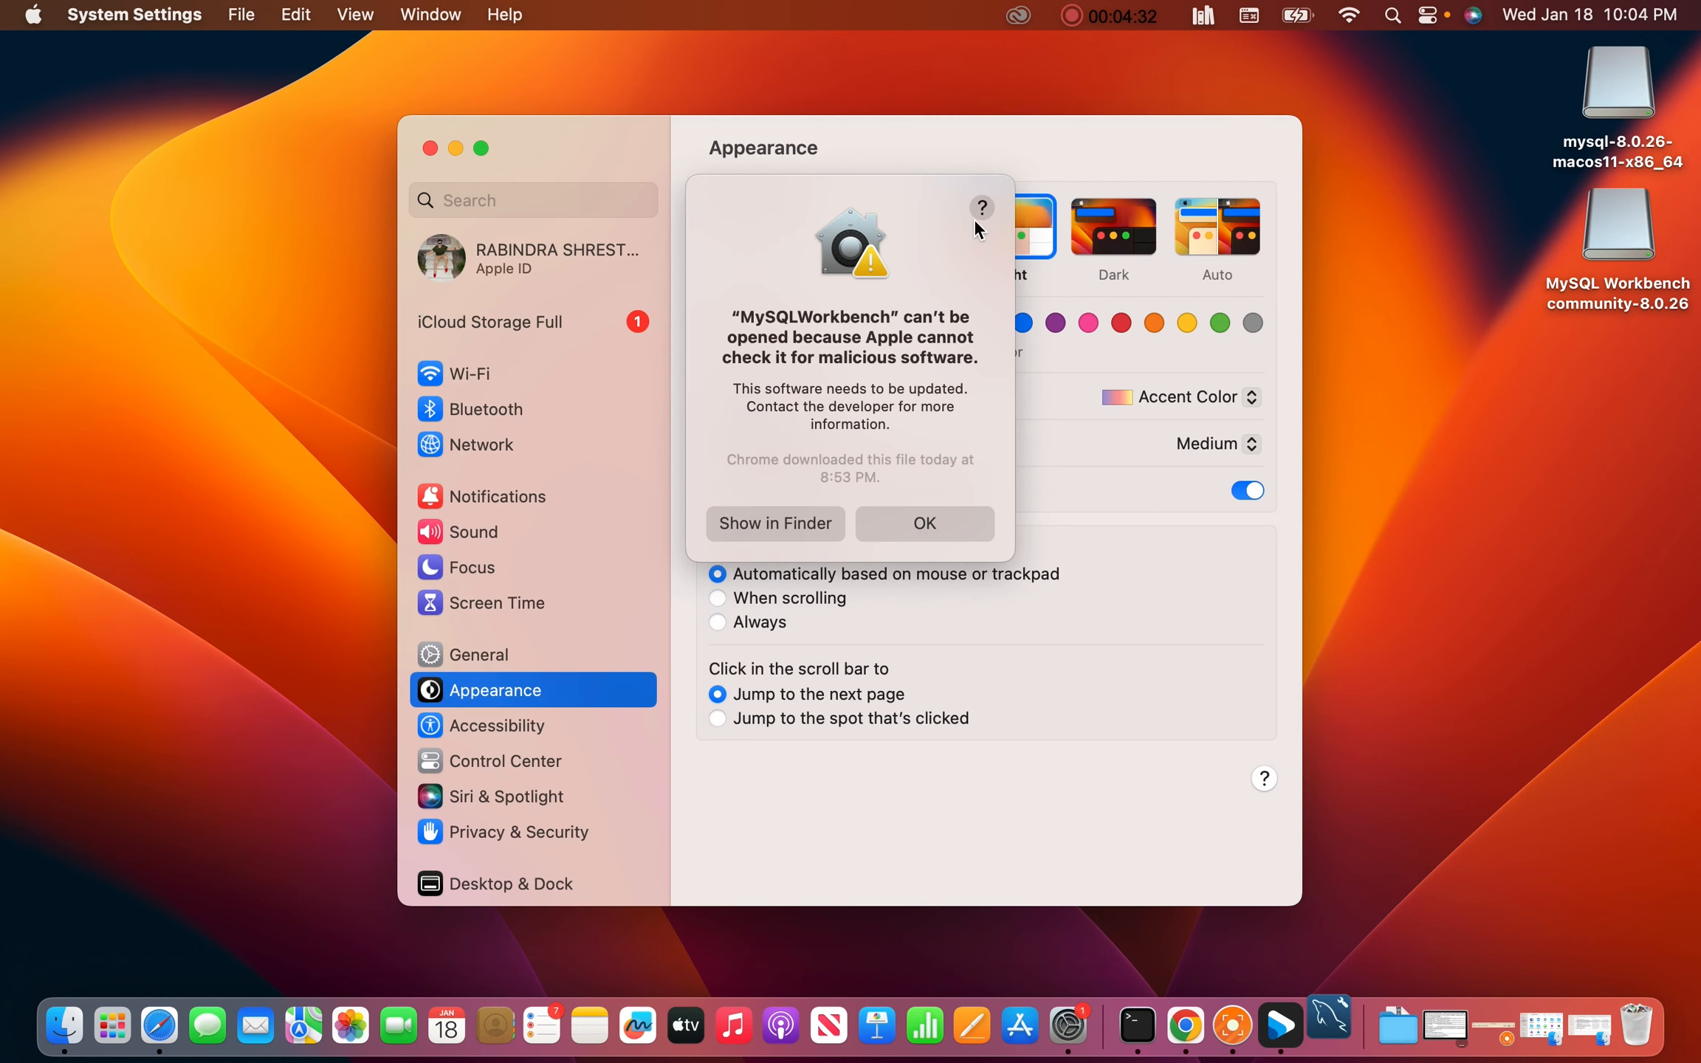
left_click_drag(910, 189, 874, 253)
left_click(575, 209)
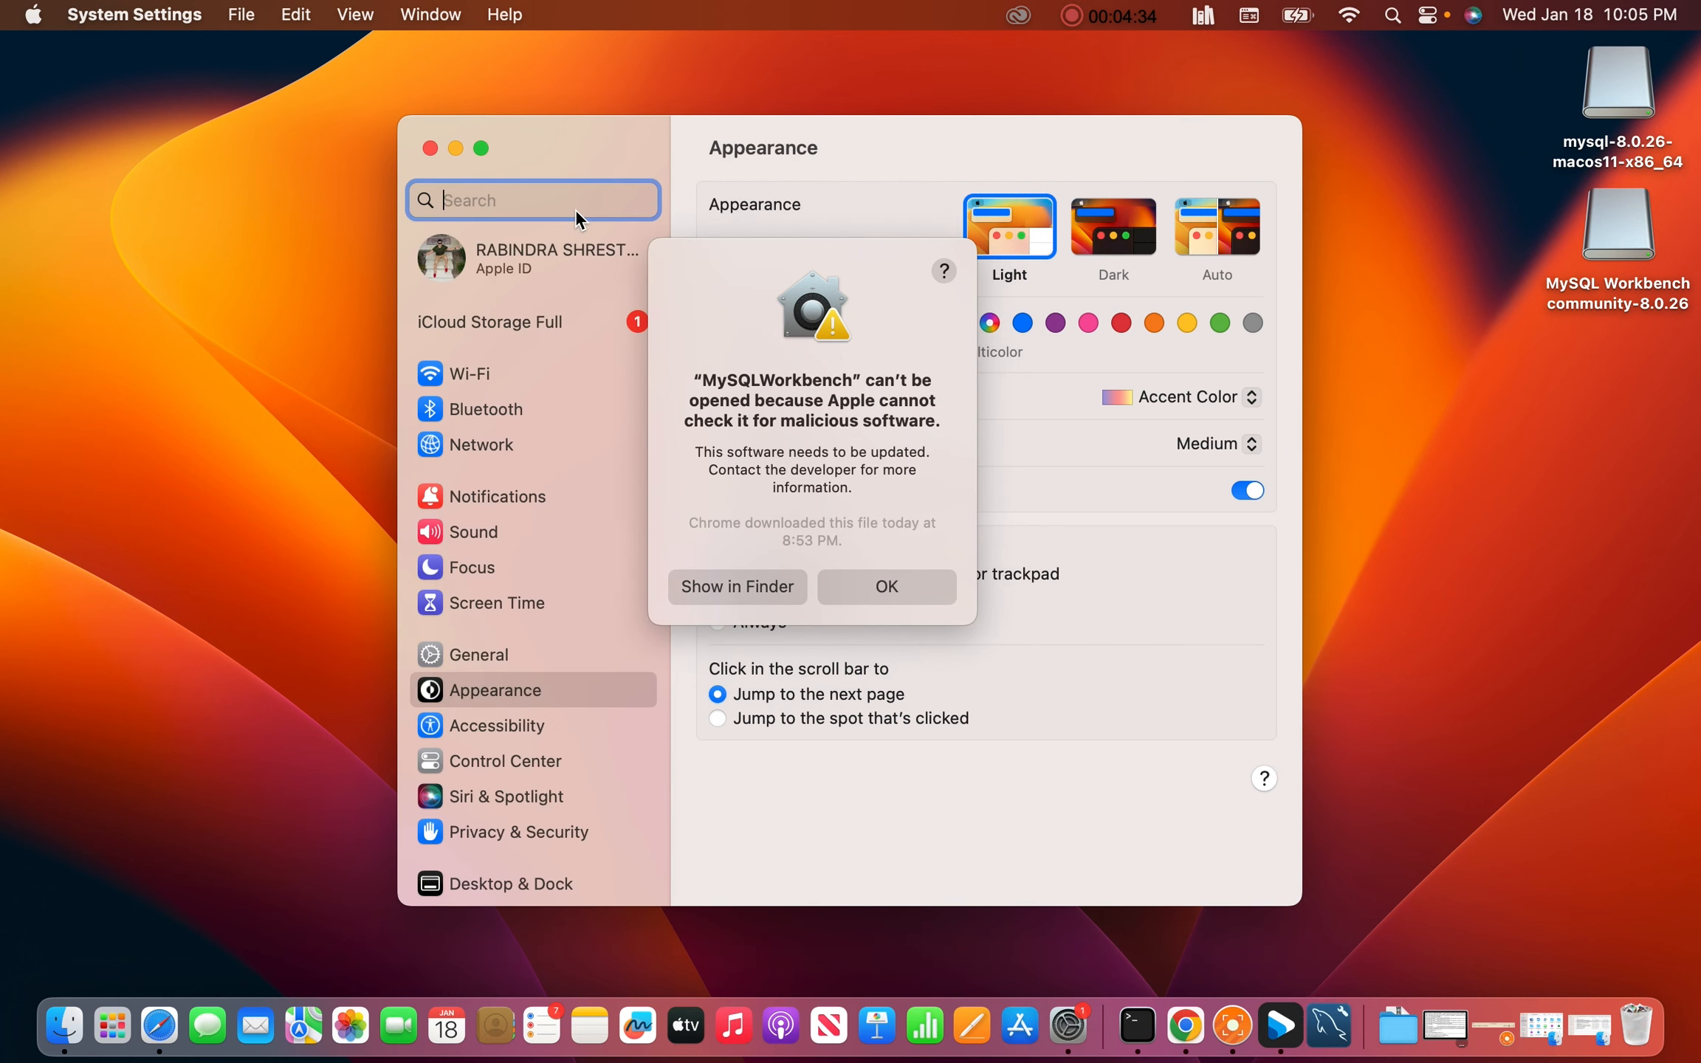
type("us")
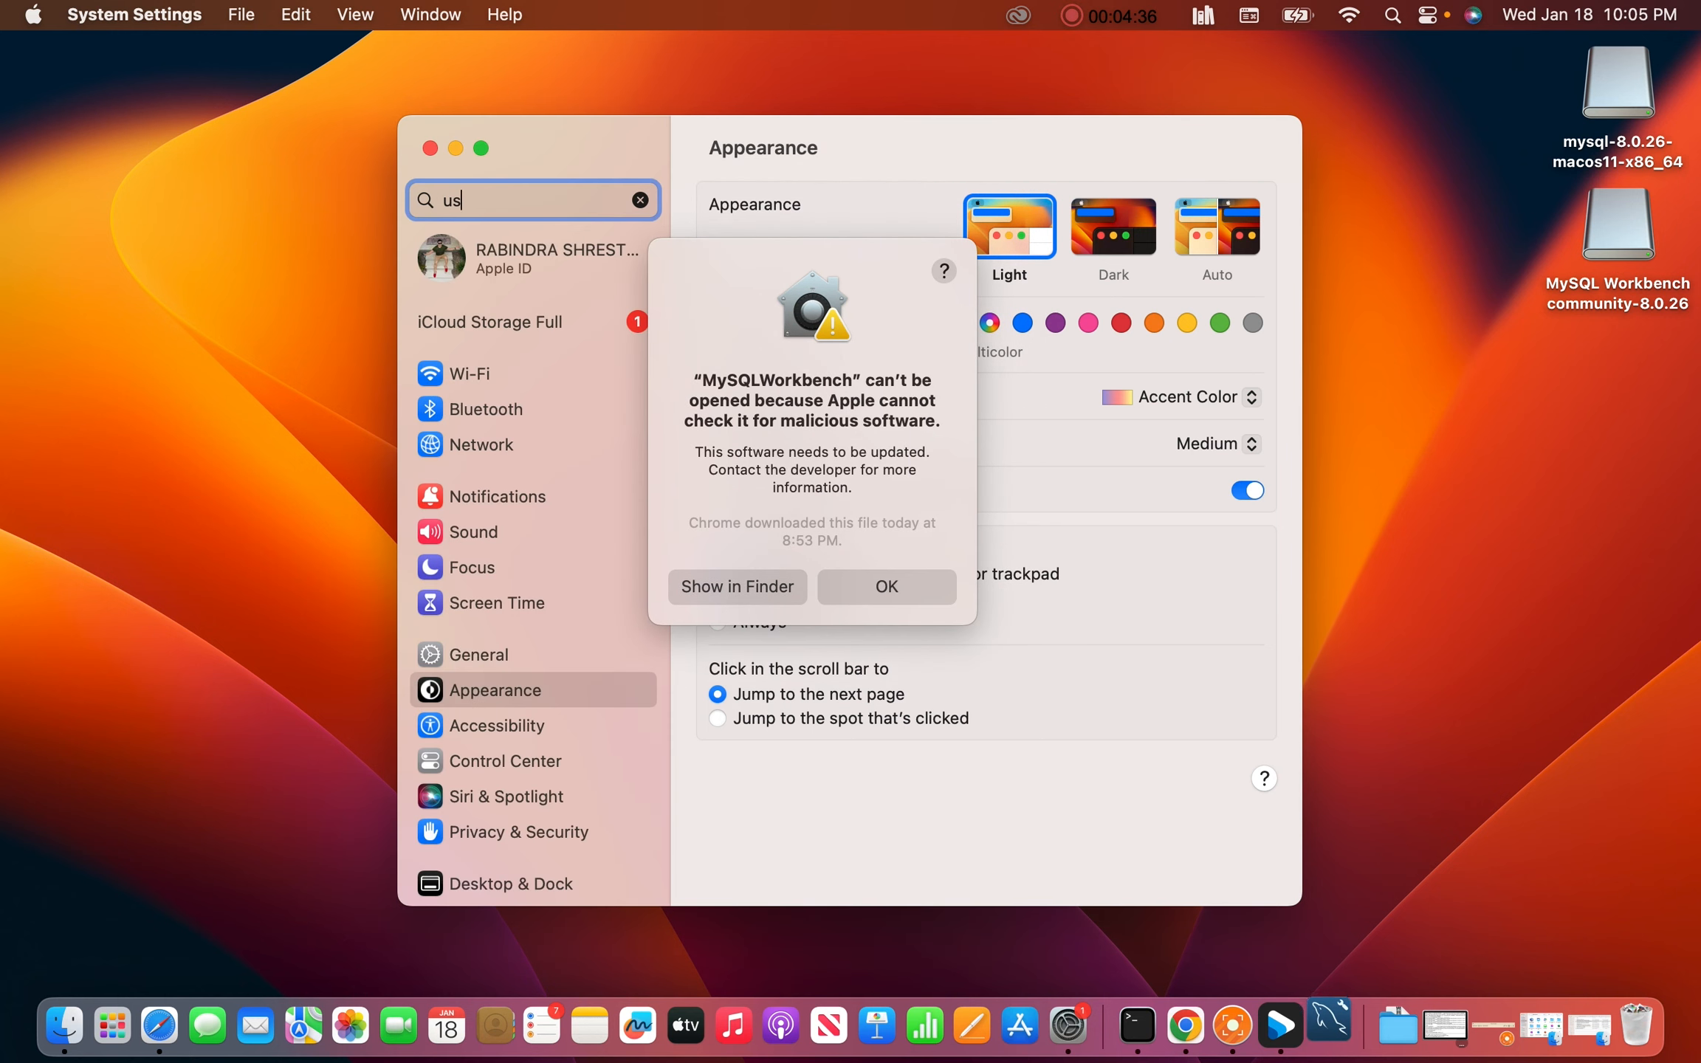
type("er")
left_click(561, 248)
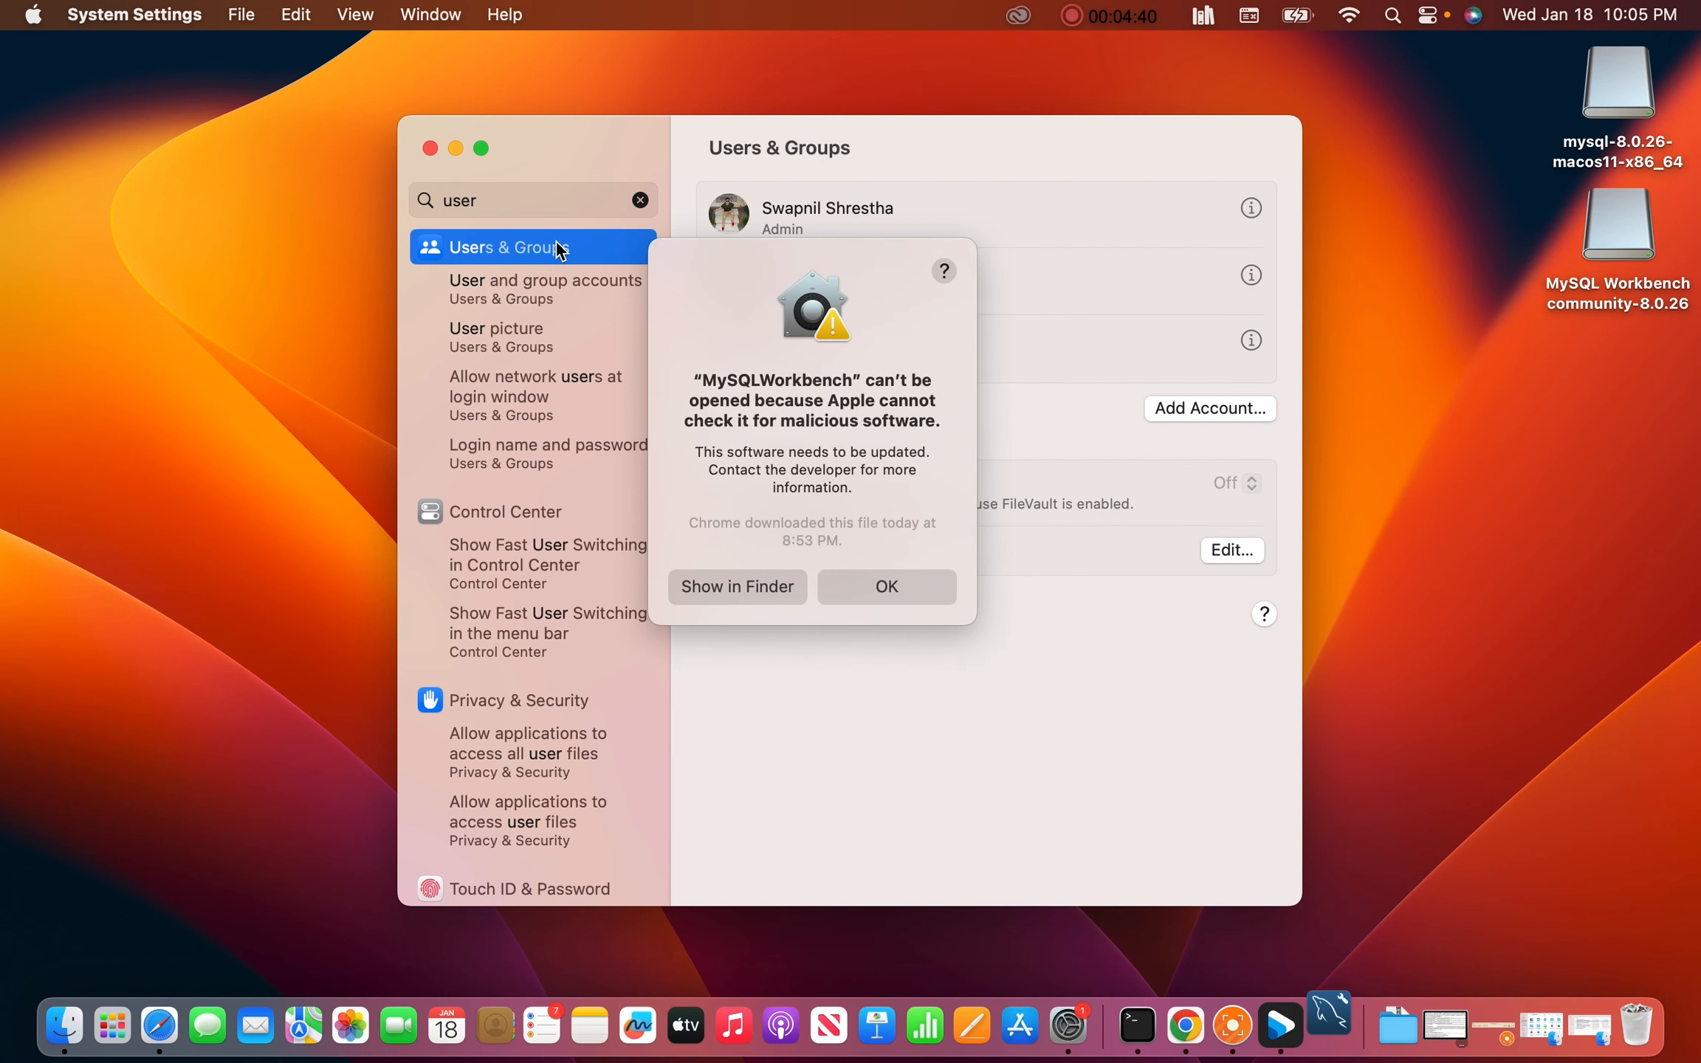
left_click(535, 724)
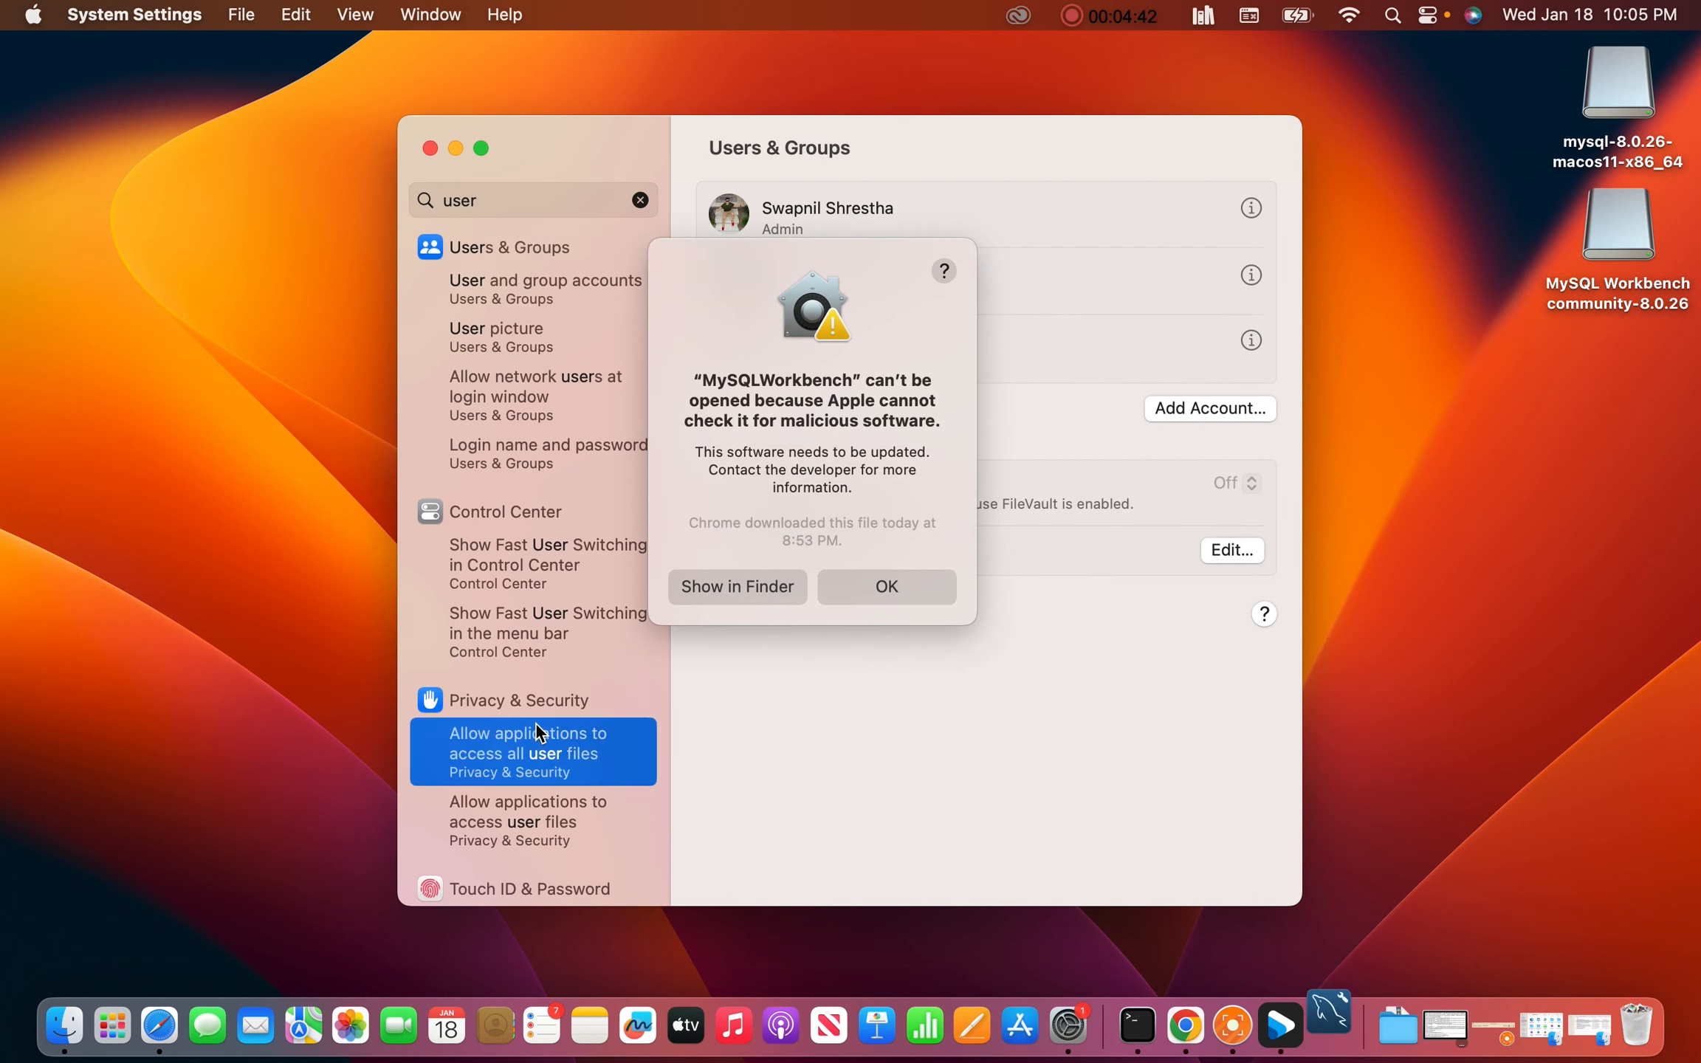
left_click(533, 701)
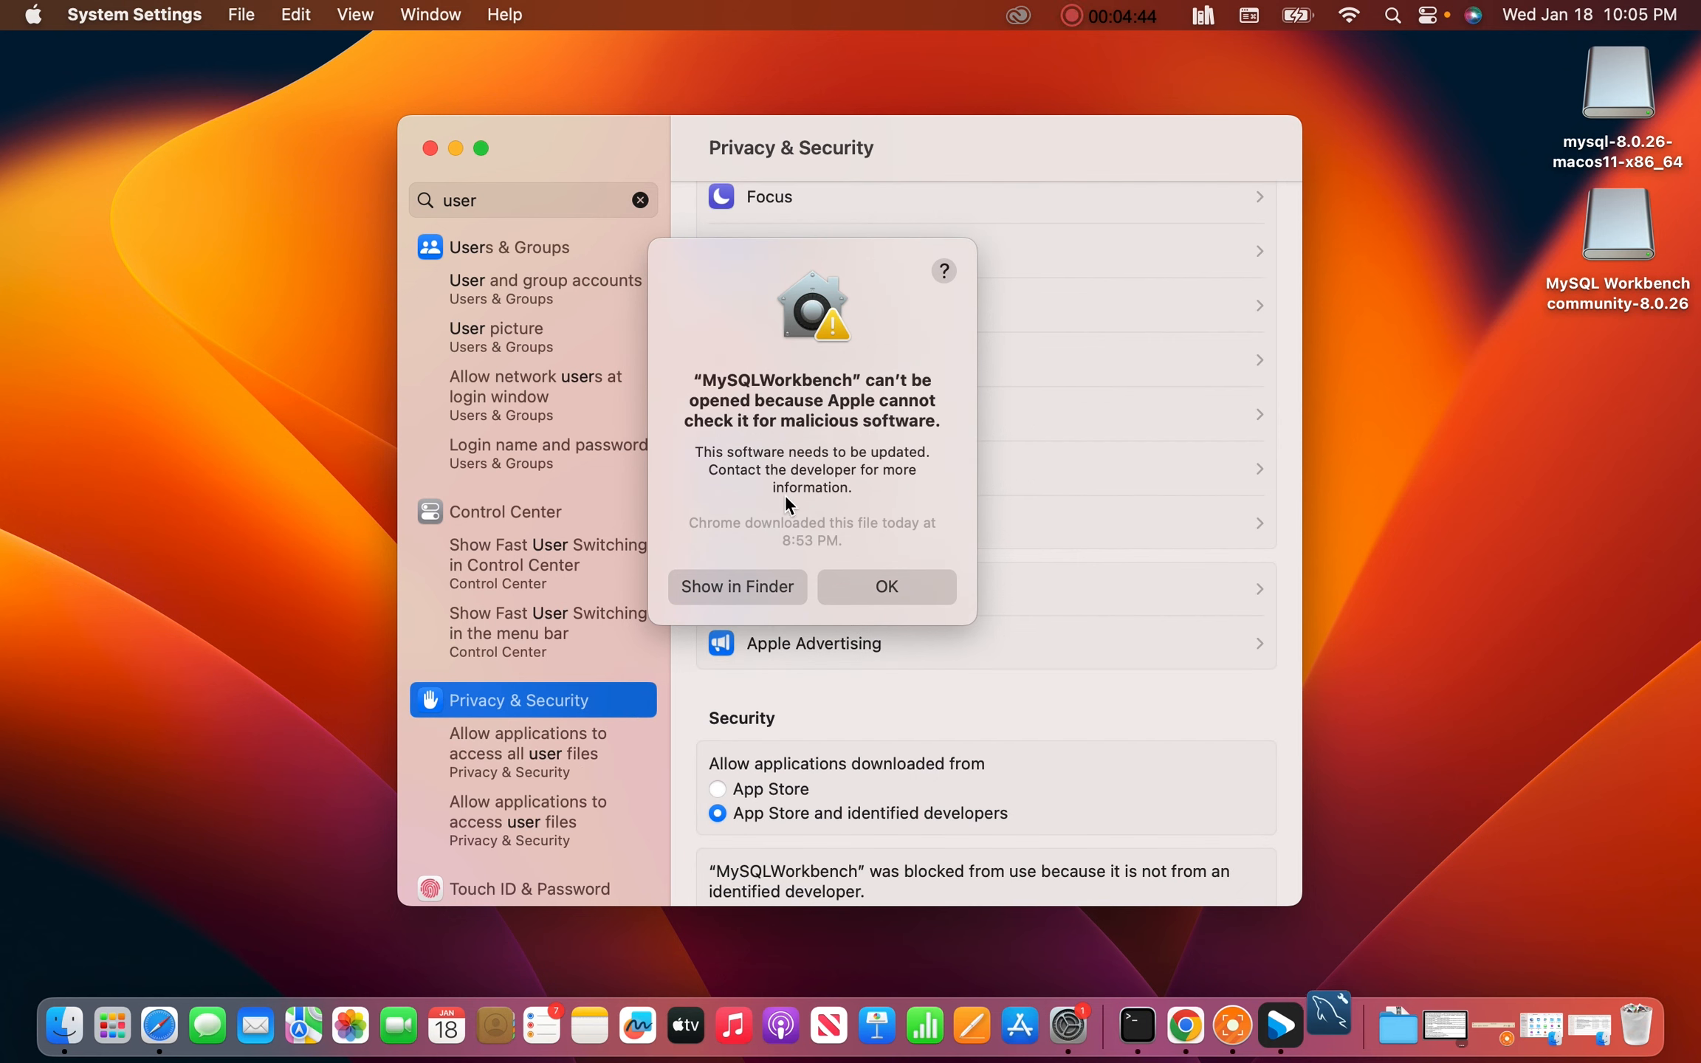
left_click(1104, 23)
left_click(1084, 52)
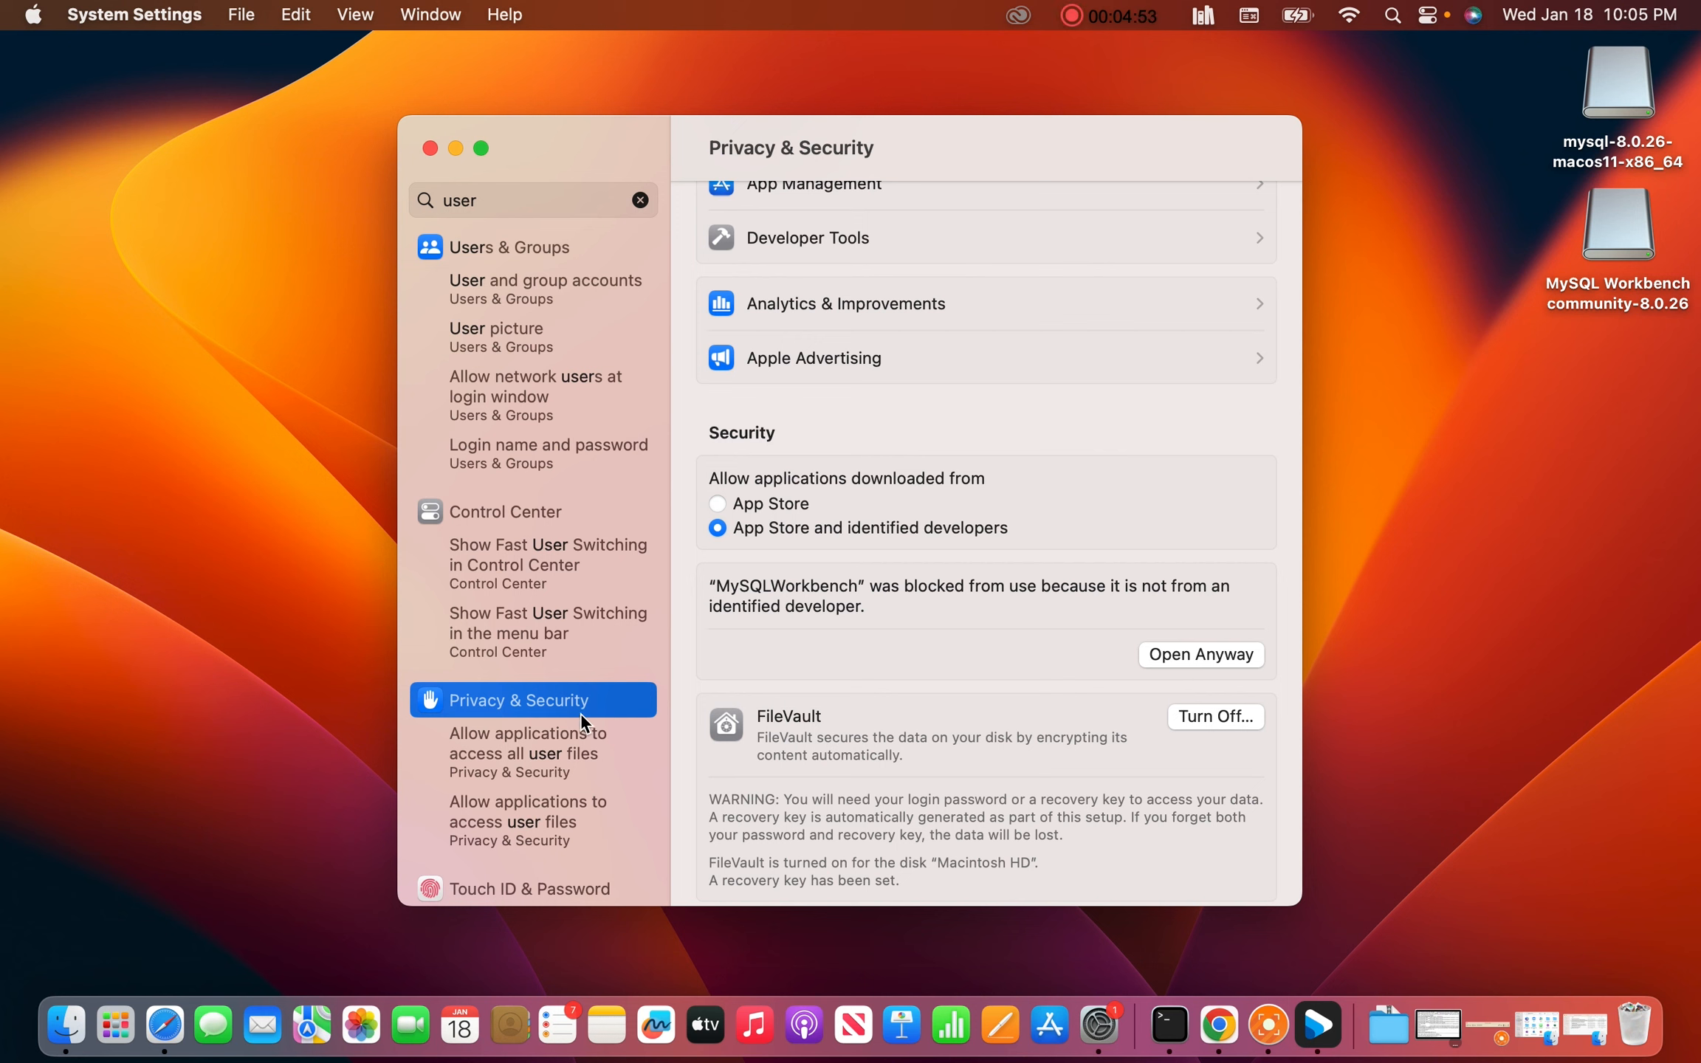
left_click(761, 596)
Allow MySQLWorkbench with Open Anyway, authenticate with the account password, and confirm opening it
left_click(1160, 654)
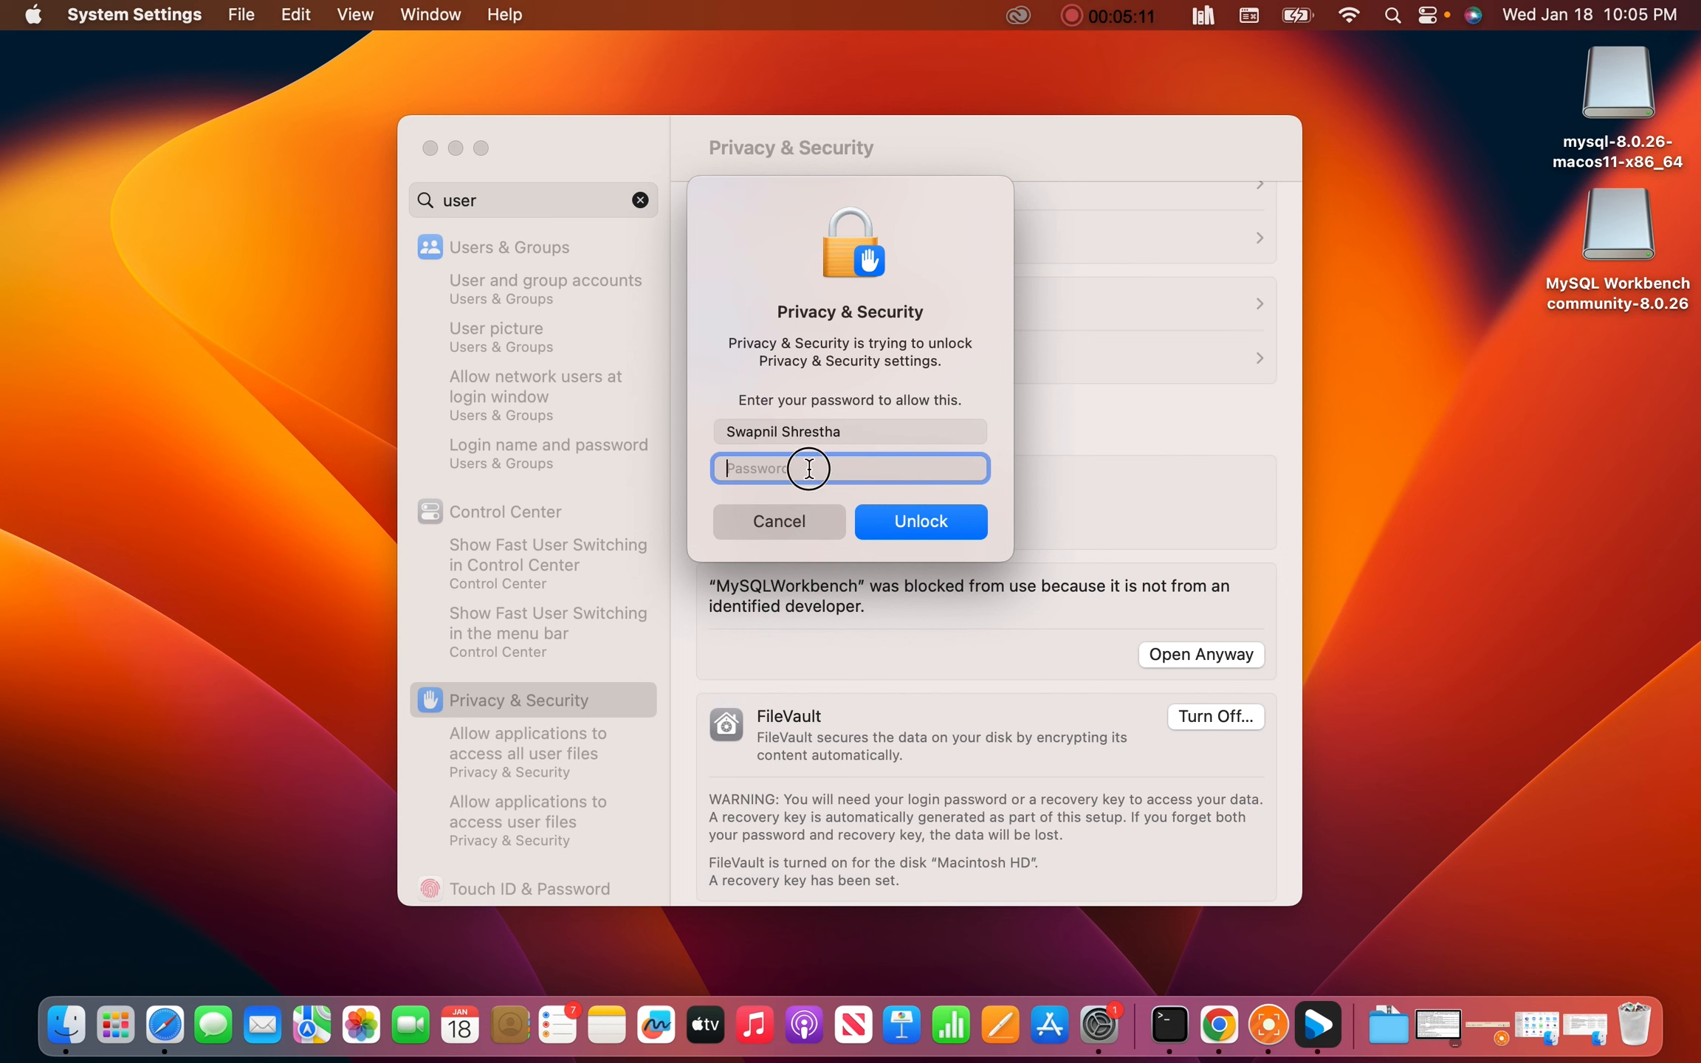
key("Caps_Lock")
type("••")
key("Caps_Lock")
type("••")
key("Caps_Lock")
type("••")
key("Caps_Lock")
type("•••••••••")
left_click(921, 523)
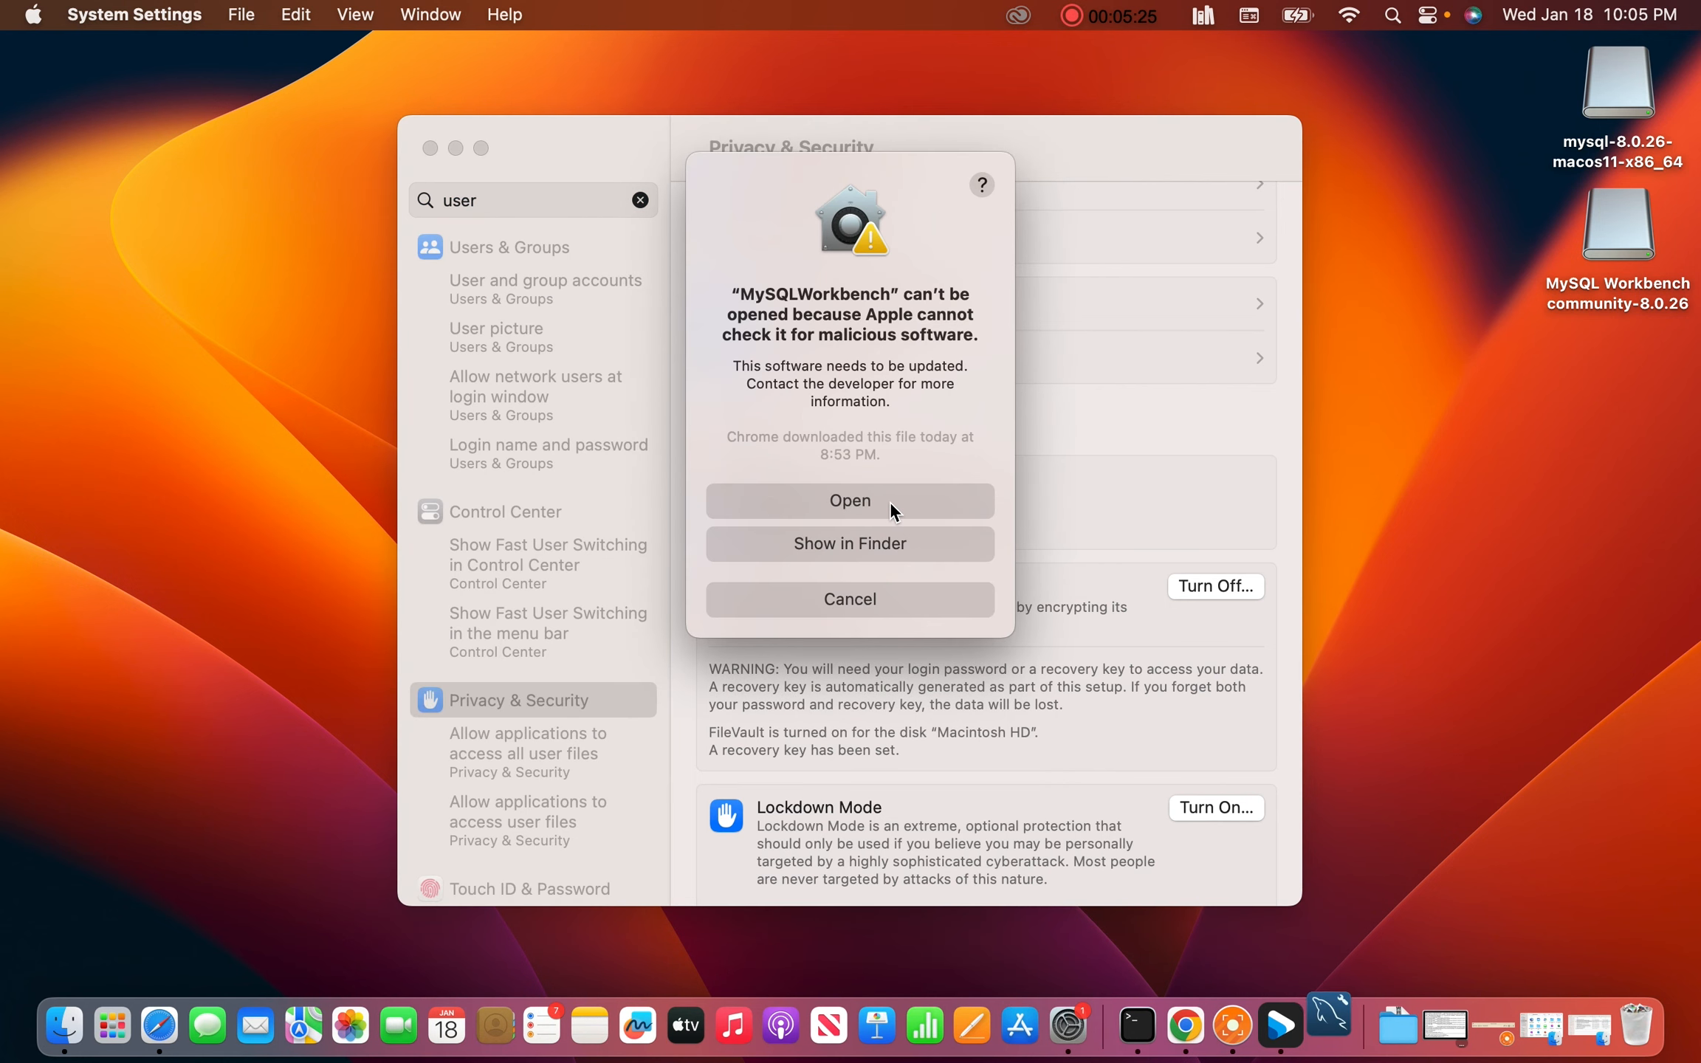
left_click(857, 500)
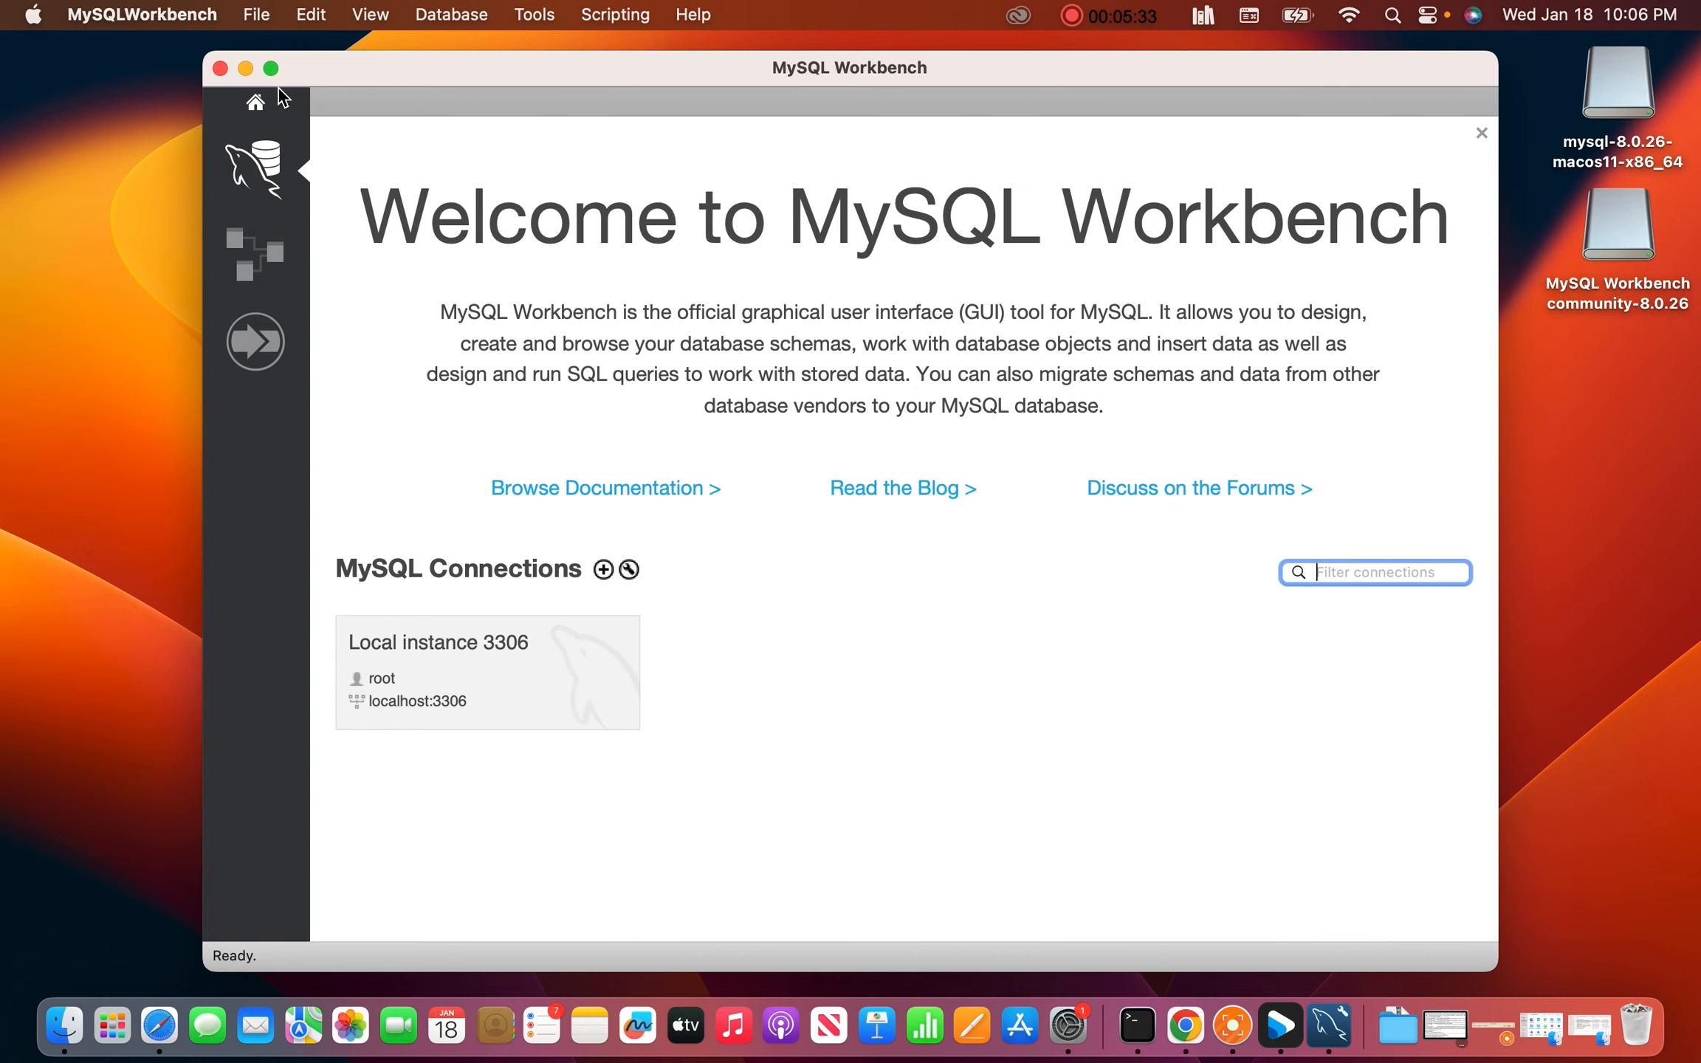
Maximize the MySQL Workbench window and open the Local instance 3306 connection as root
left_click(271, 68)
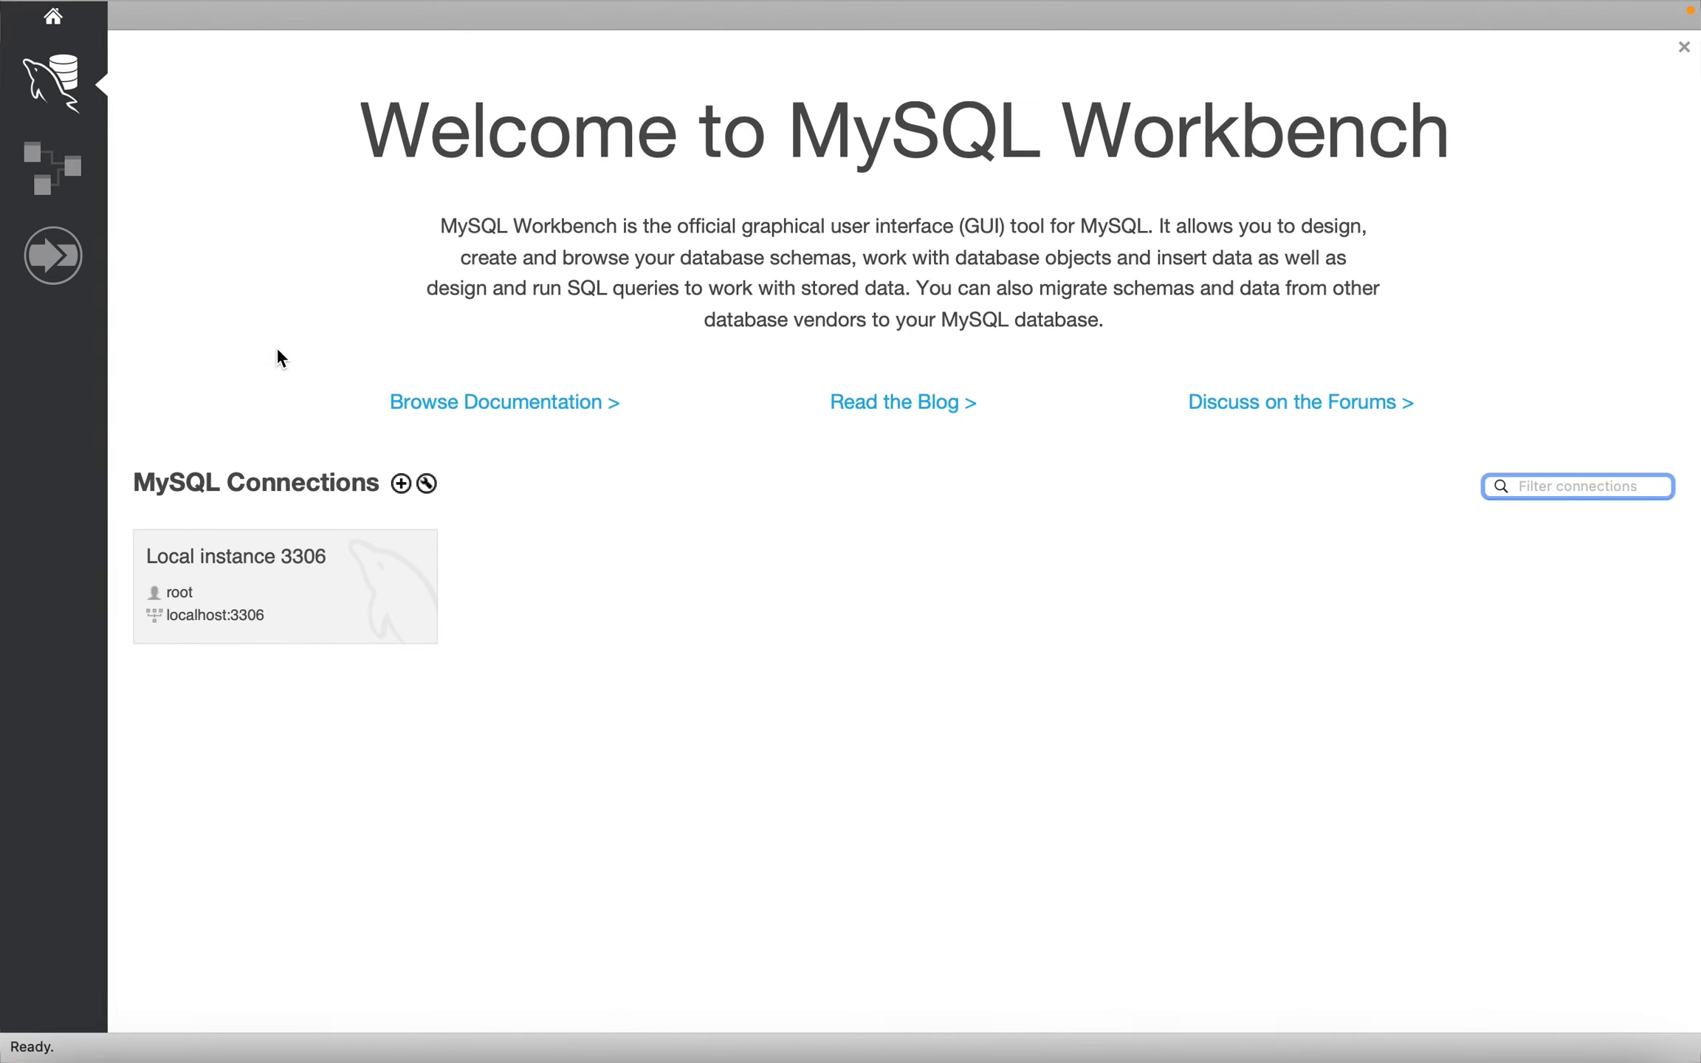
left_click(299, 569)
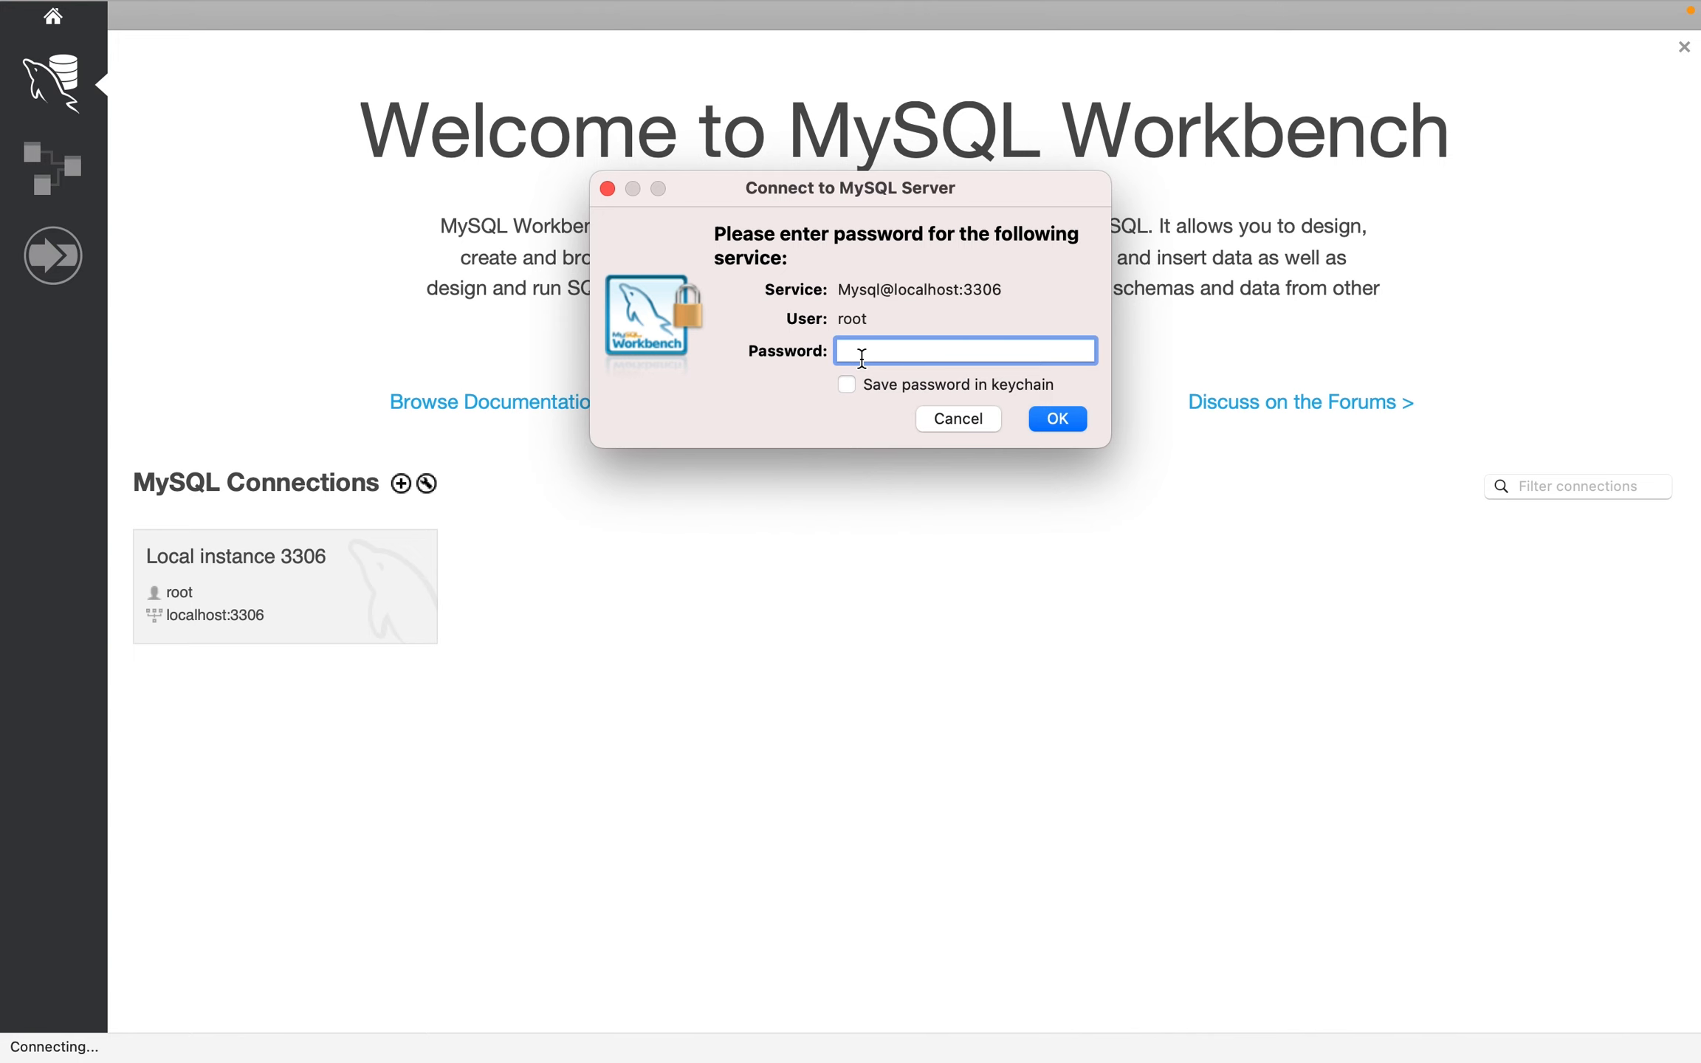
Connect with the root password saved in the keychain, then view the Startup / Shutdown page
type("••••••••••••")
left_click(850, 383)
left_click(1056, 419)
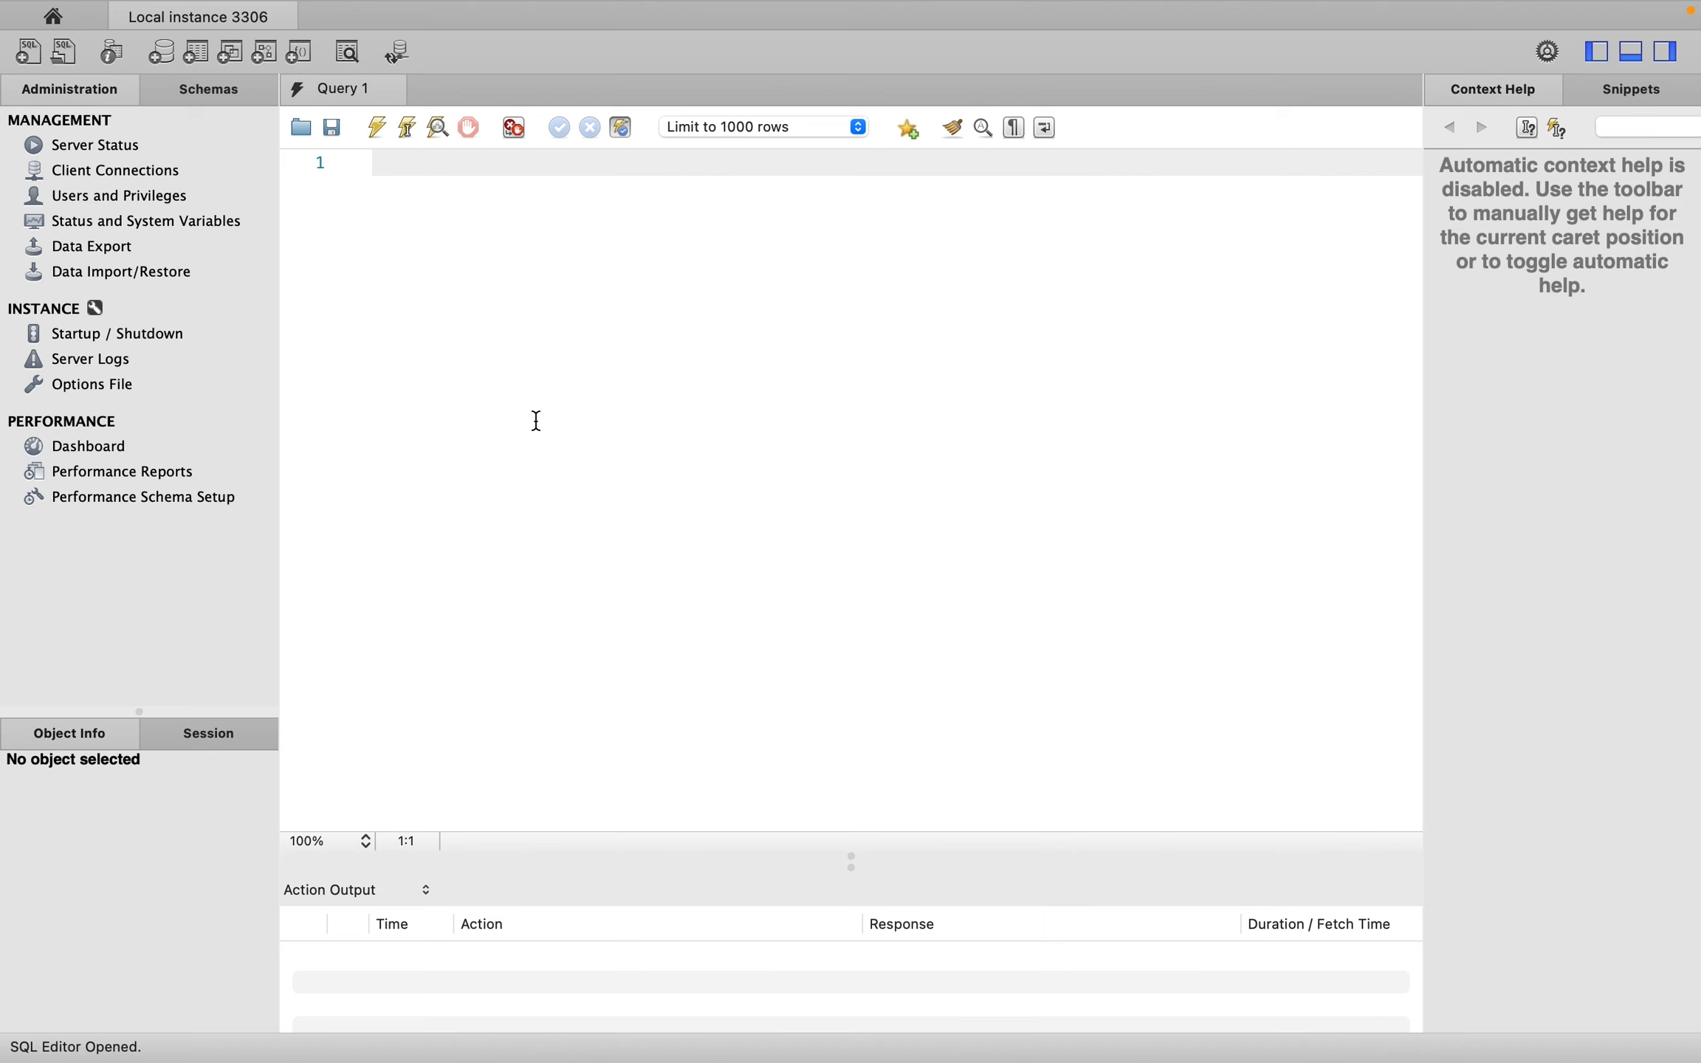
left_click(70, 334)
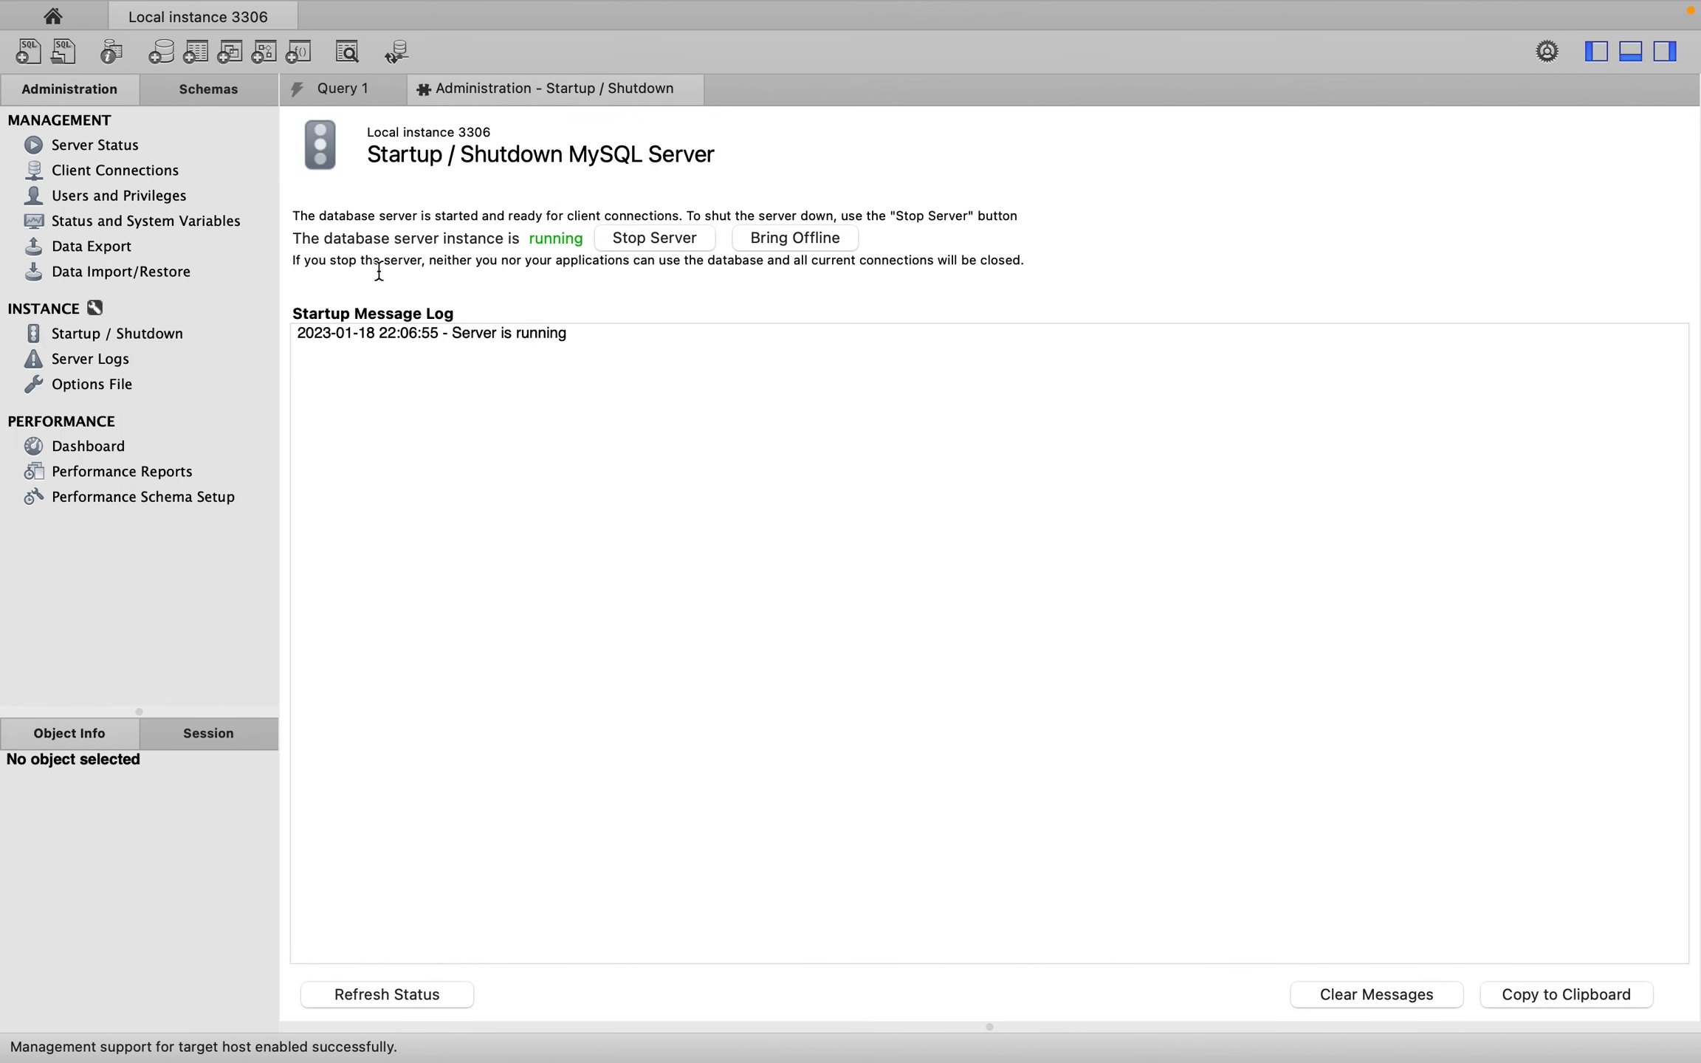